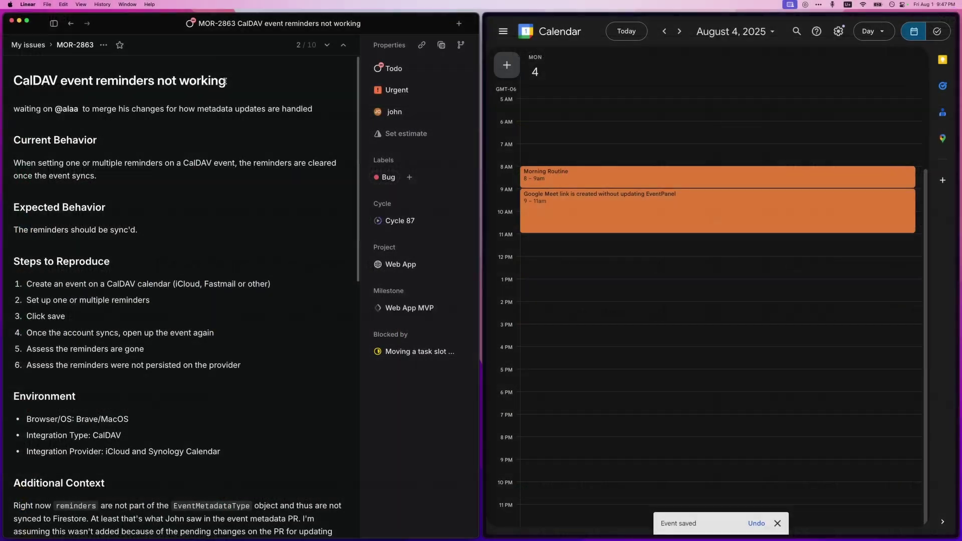
Create an 11am–1pm event on August 4 titled after the CalDAV reminders issue.
left_click_drag(226, 81, 4, 82)
key("super+c")
left_click_drag(576, 238, 537, 279)
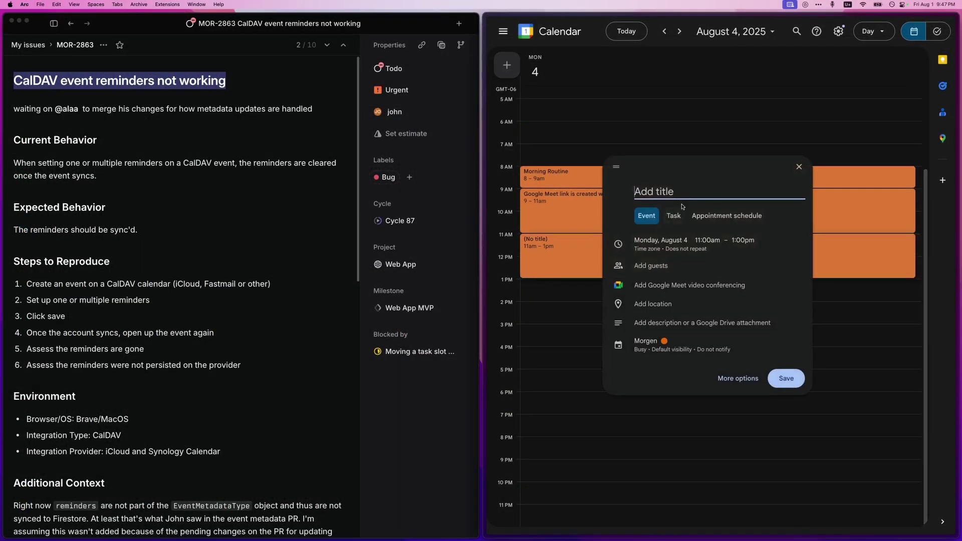
key("super+v")
Paste the Linear issue's link into the event description and save the event.
key("super+Tab")
key("super+shift+comma")
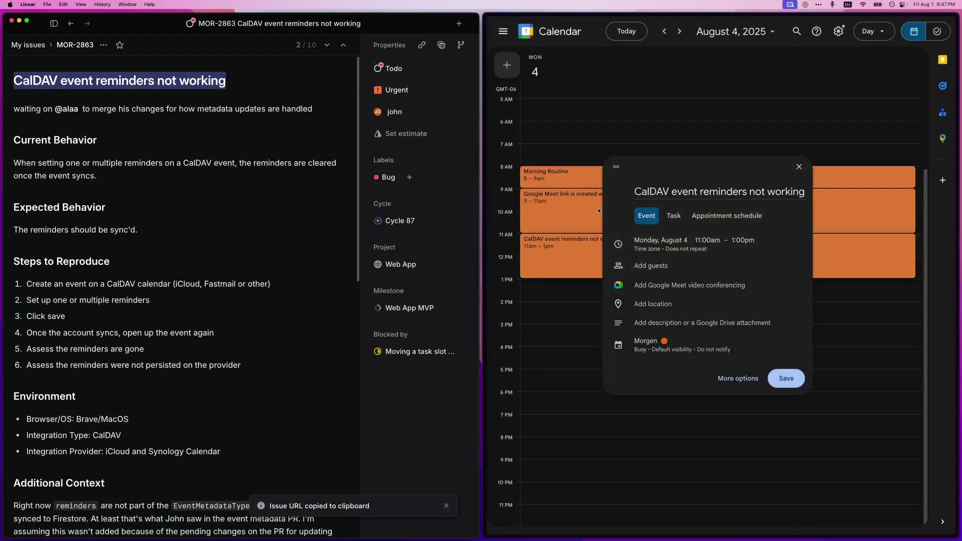
left_click(661, 318)
key("super+v")
left_click(786, 378)
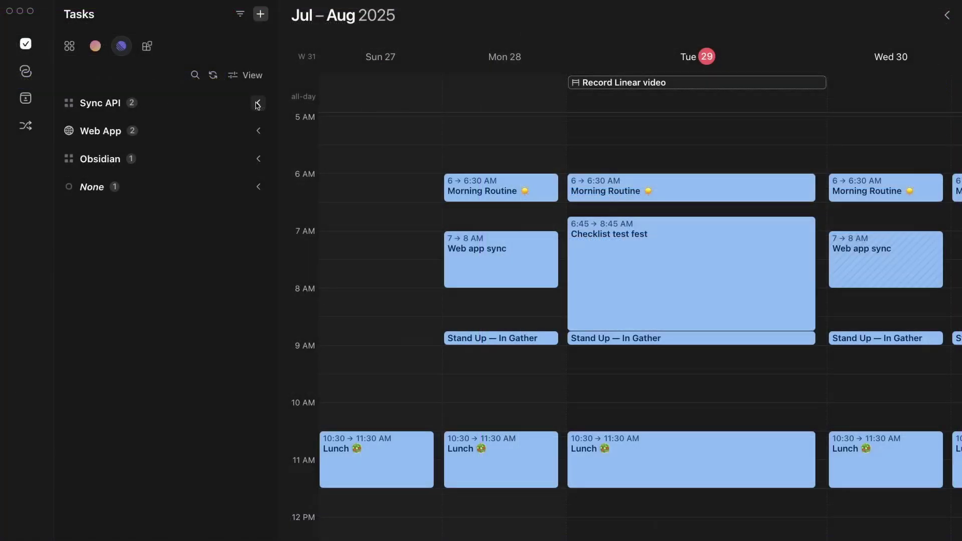
Expand the four task groups, block 6:30–7 AM for the o365 attendees task, and start AI Planner.
left_click(257, 103)
left_click(258, 251)
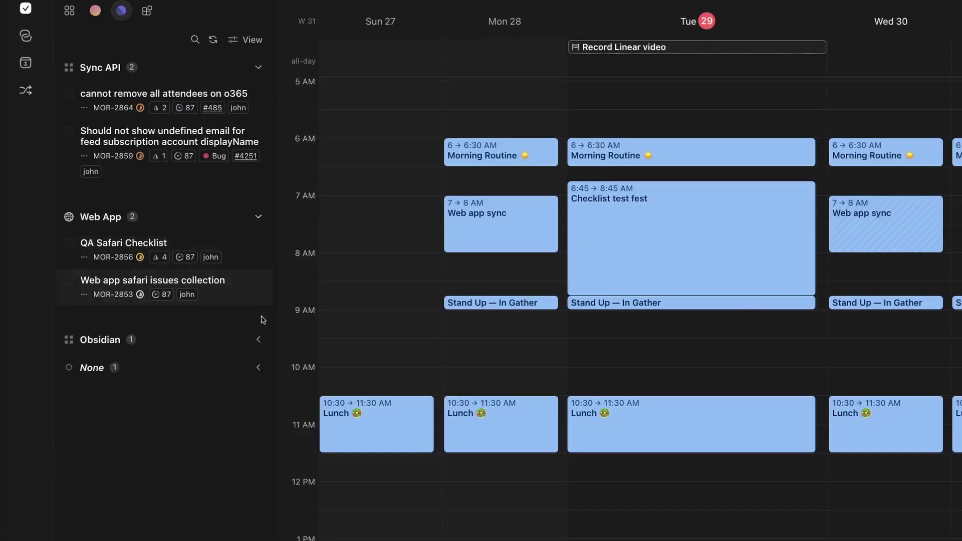
left_click(259, 339)
left_click(258, 425)
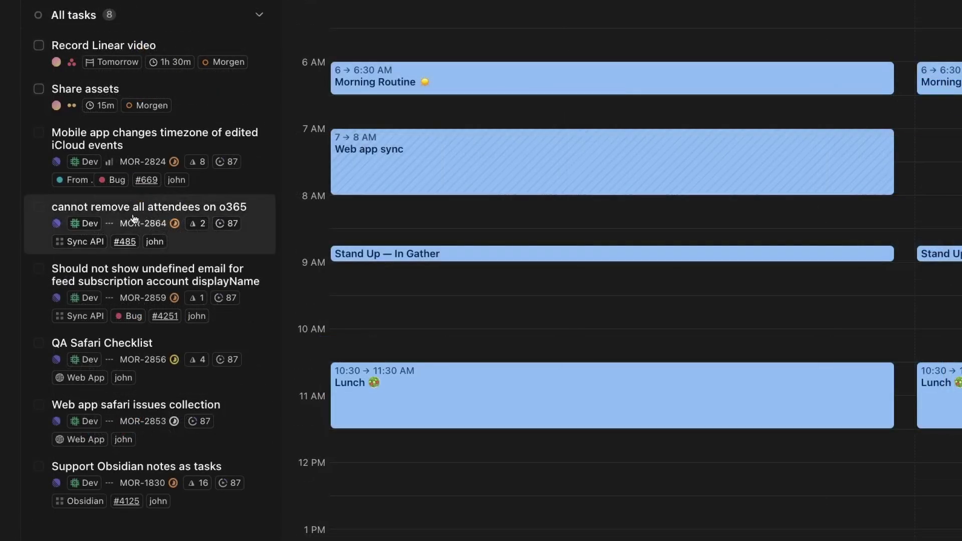
left_click_drag(120, 213, 402, 346)
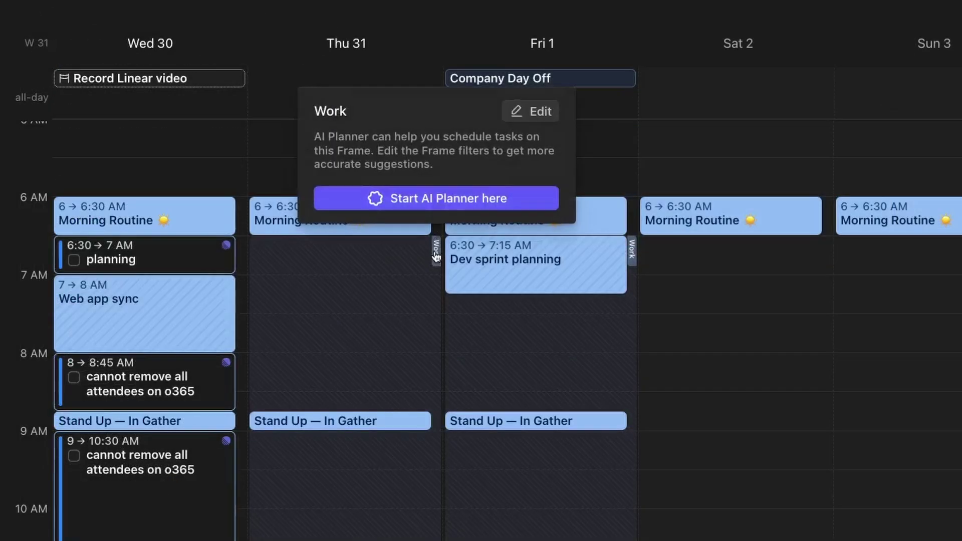
left_click(428, 200)
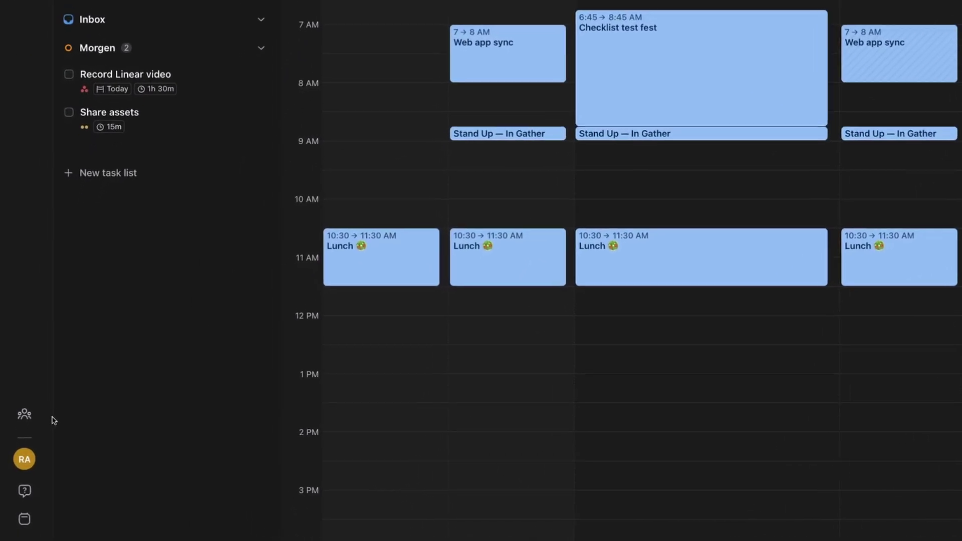
left_click(28, 456)
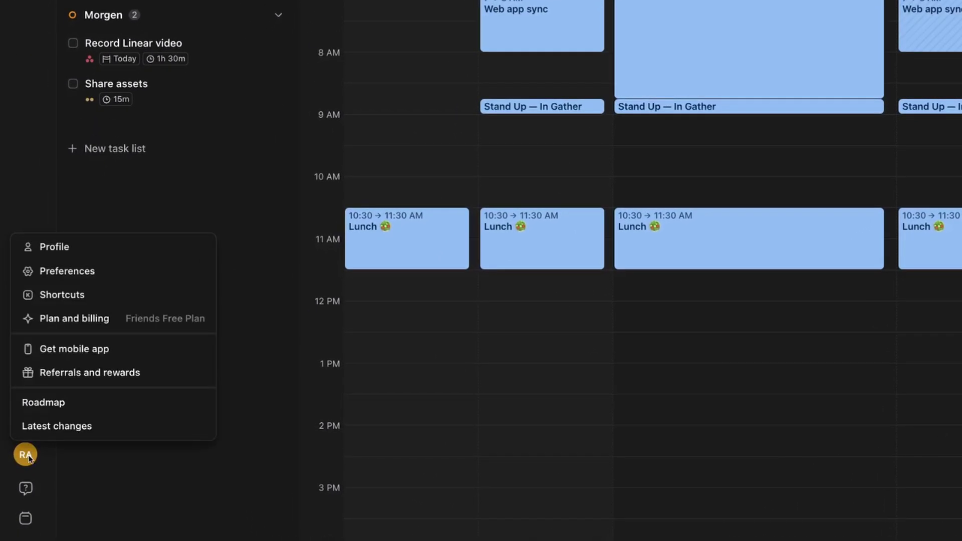
left_click(65, 279)
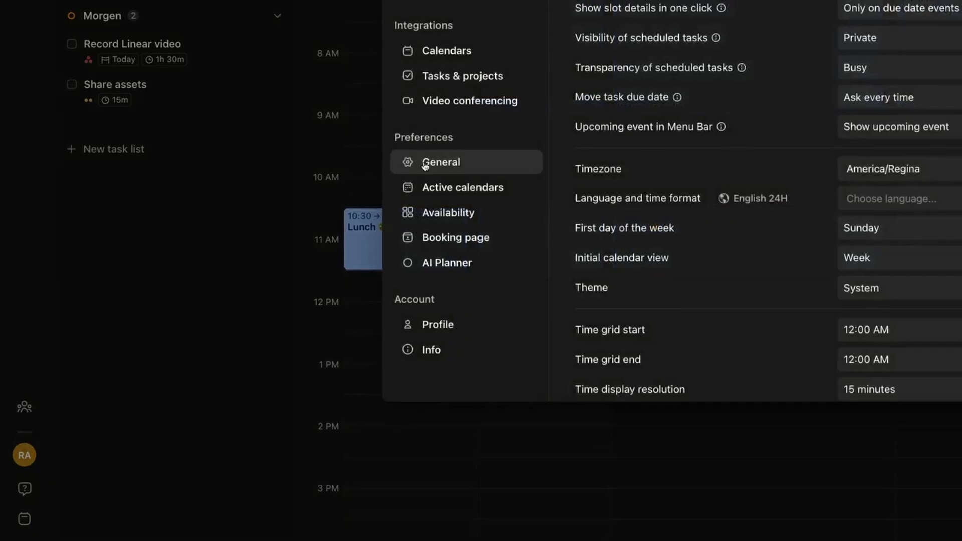
left_click(440, 66)
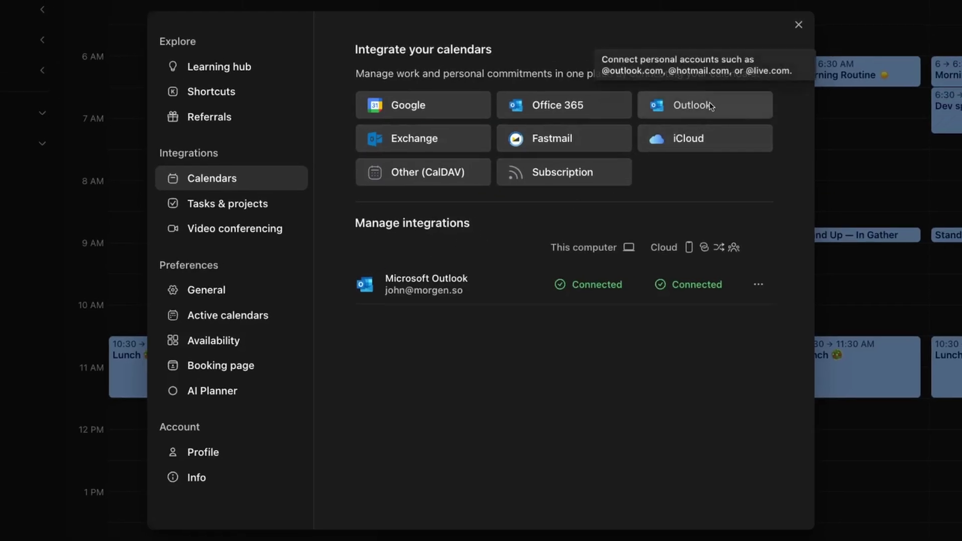
left_click(730, 105)
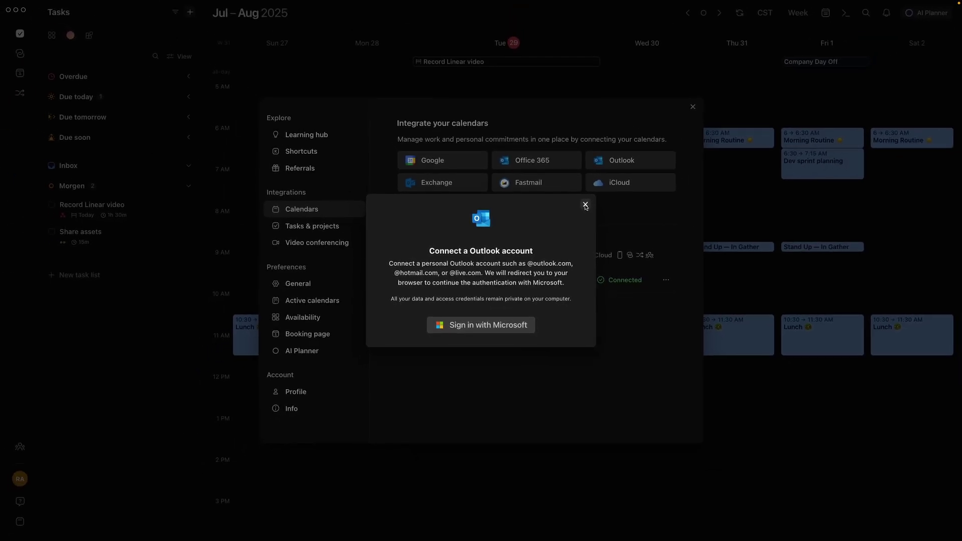
left_click(586, 205)
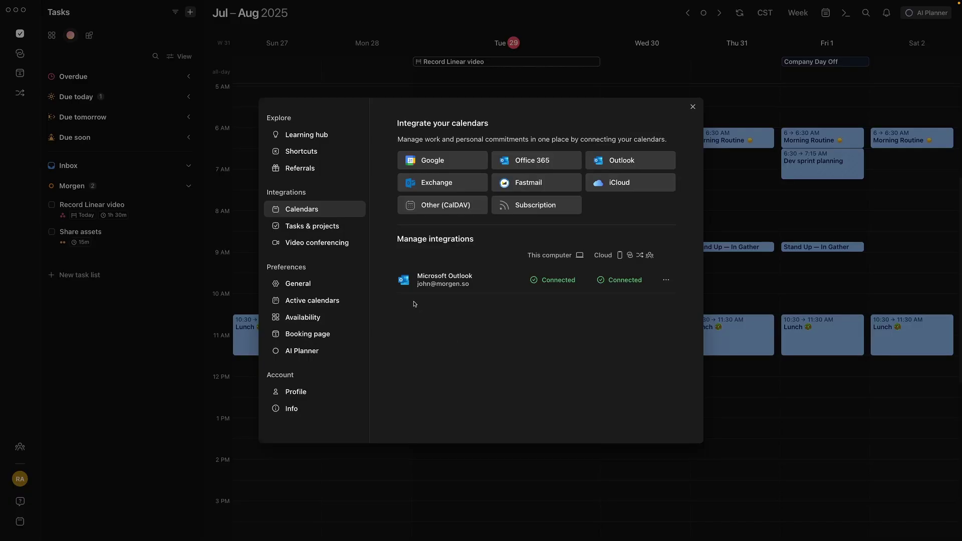
left_click(263, 495)
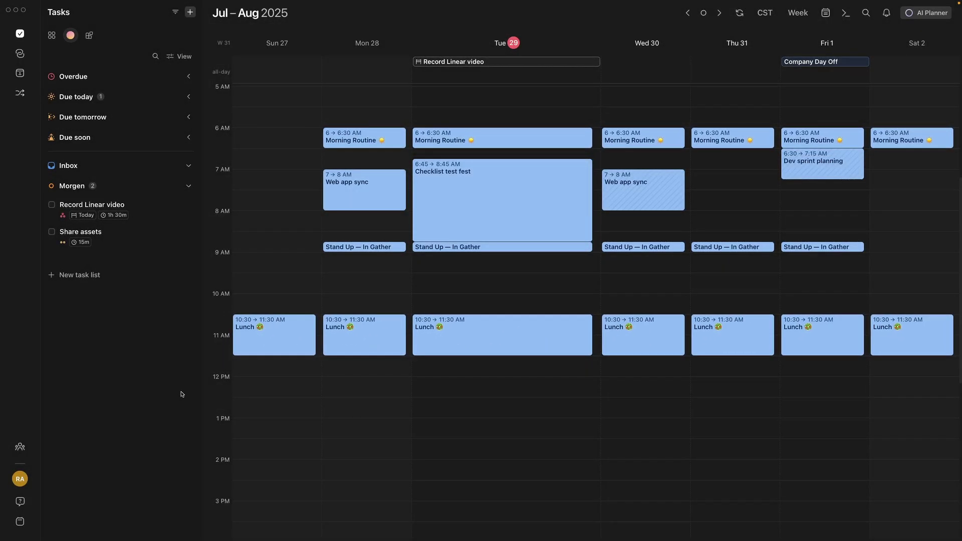
Open Preferences at the Tasks & projects integrations.
left_click(25, 479)
left_click(83, 358)
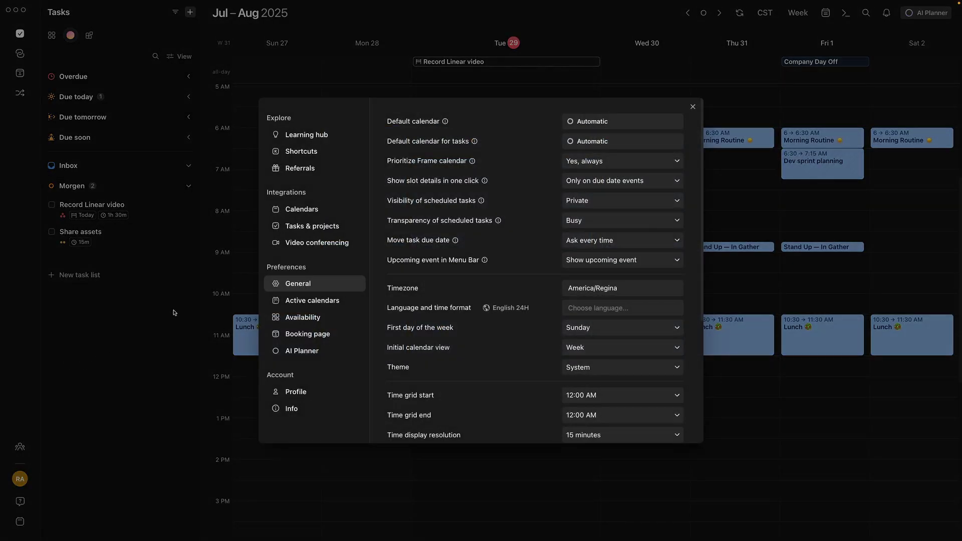
left_click(312, 226)
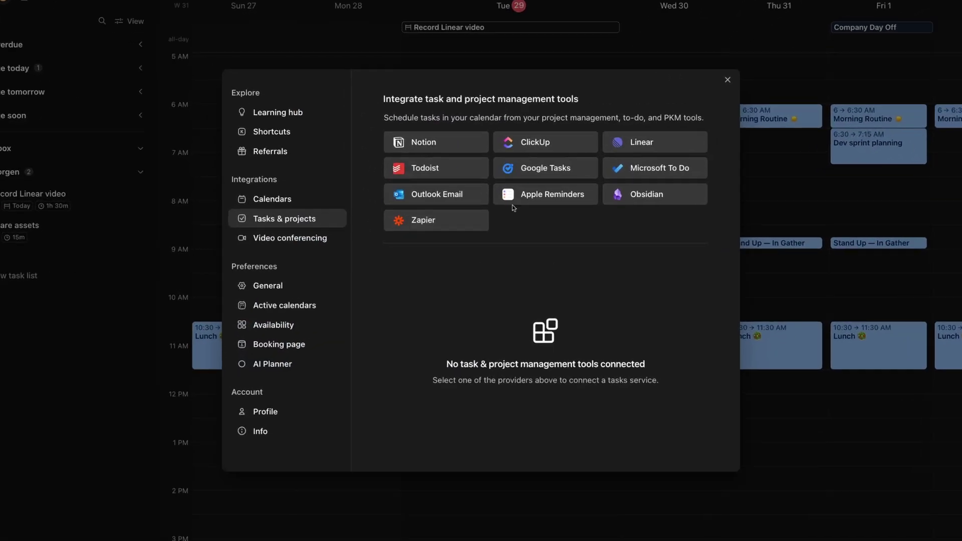
Sign in with Linear and authorize Morgen's access to the workspace.
left_click(661, 145)
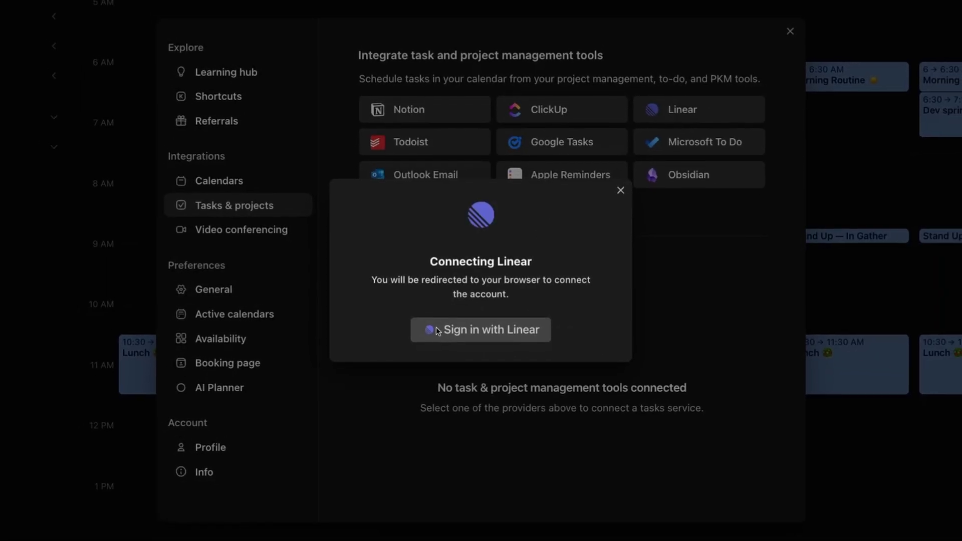
left_click(437, 330)
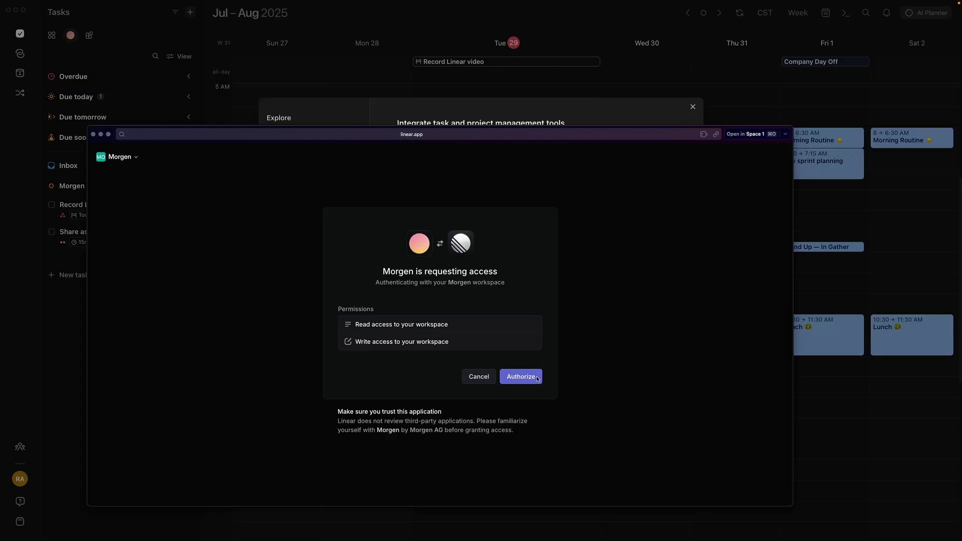
left_click(537, 378)
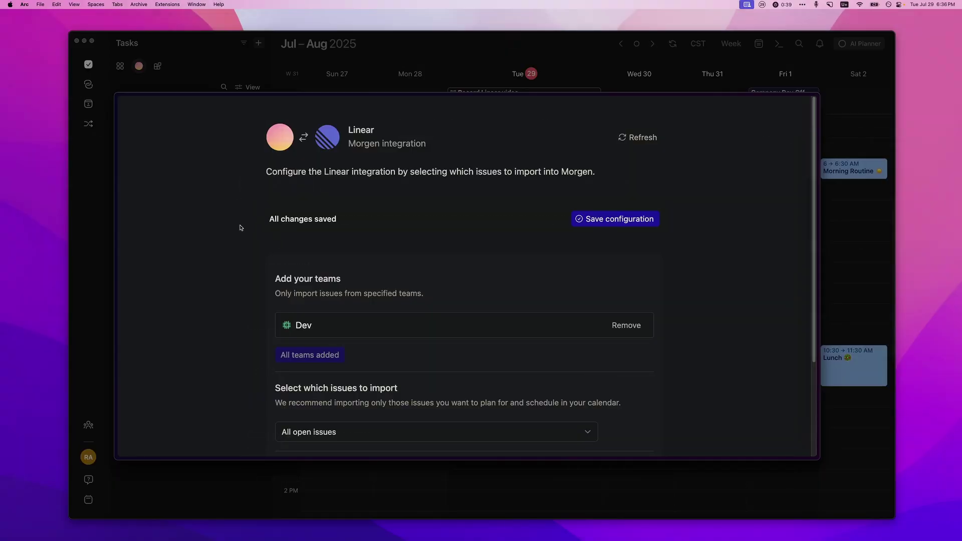
Import only my started or not-yet-started Linear issues and save the configuration.
scroll(245, 224, "down", 3)
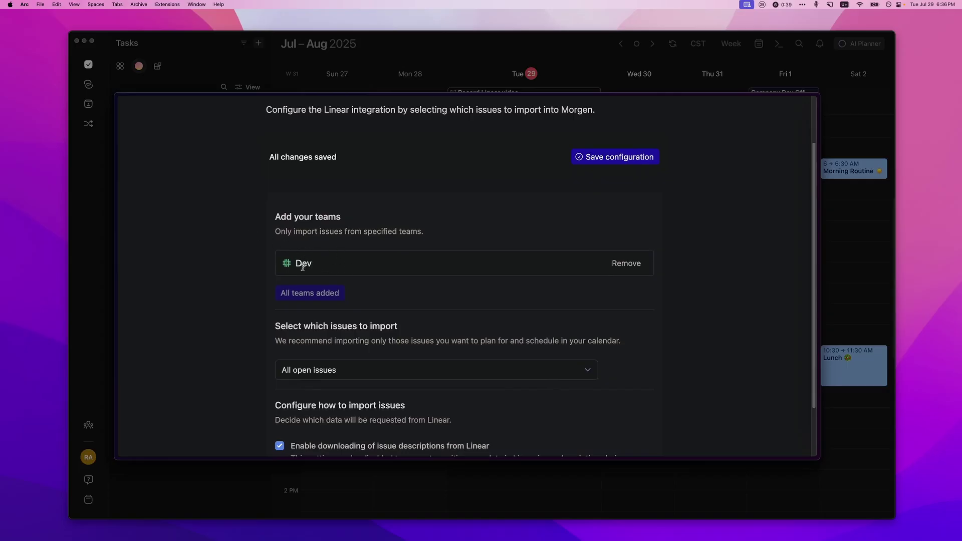
scroll(256, 293, "down", 2)
scroll(275, 292, "down", 1)
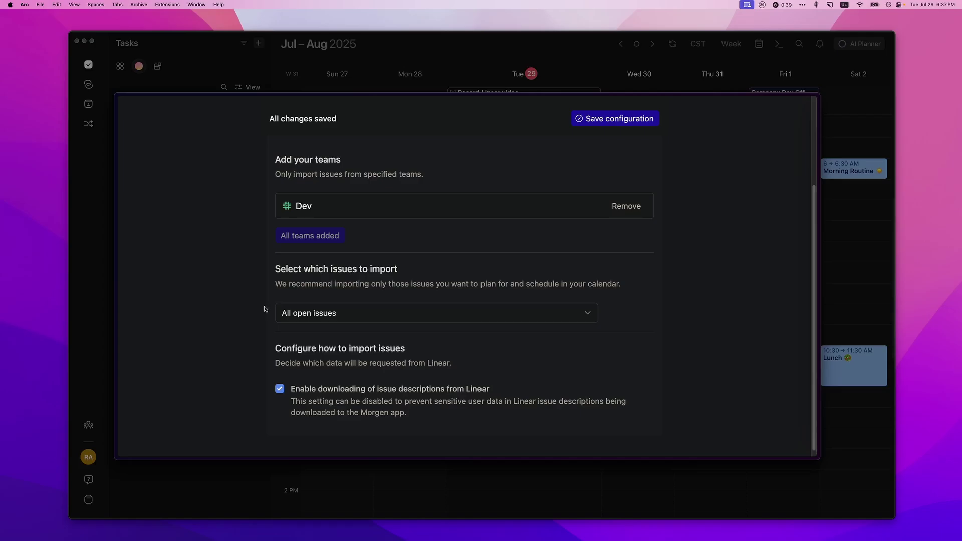
left_click(316, 314)
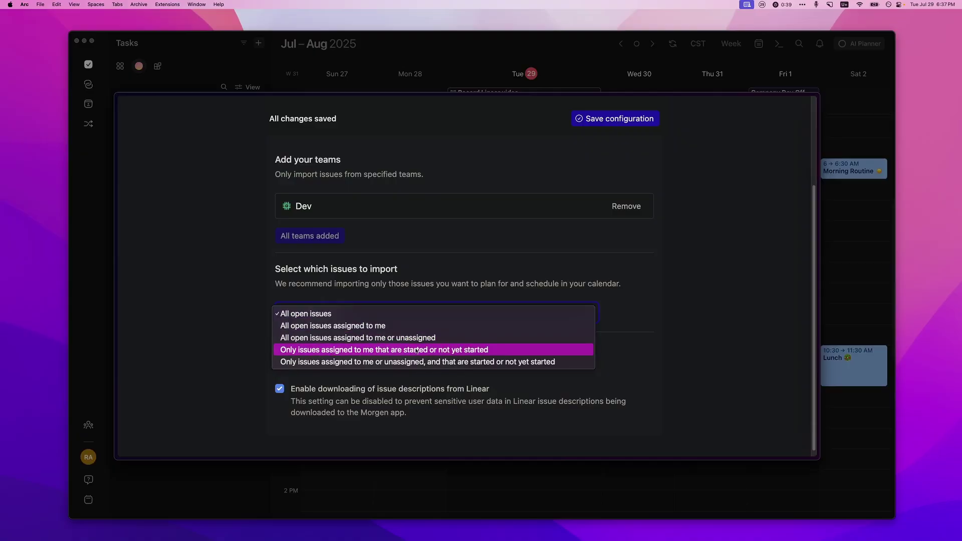
left_click(502, 351)
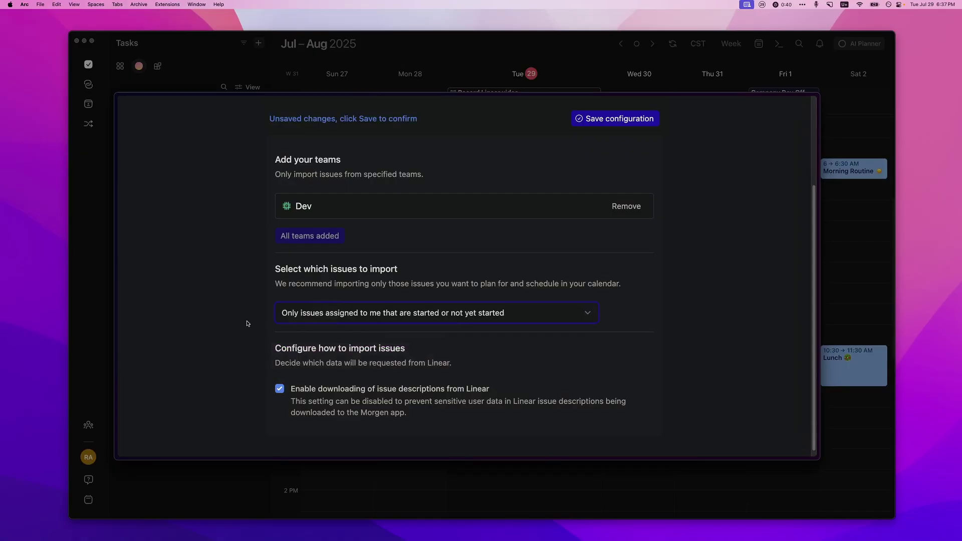
scroll(255, 346, "down", 1)
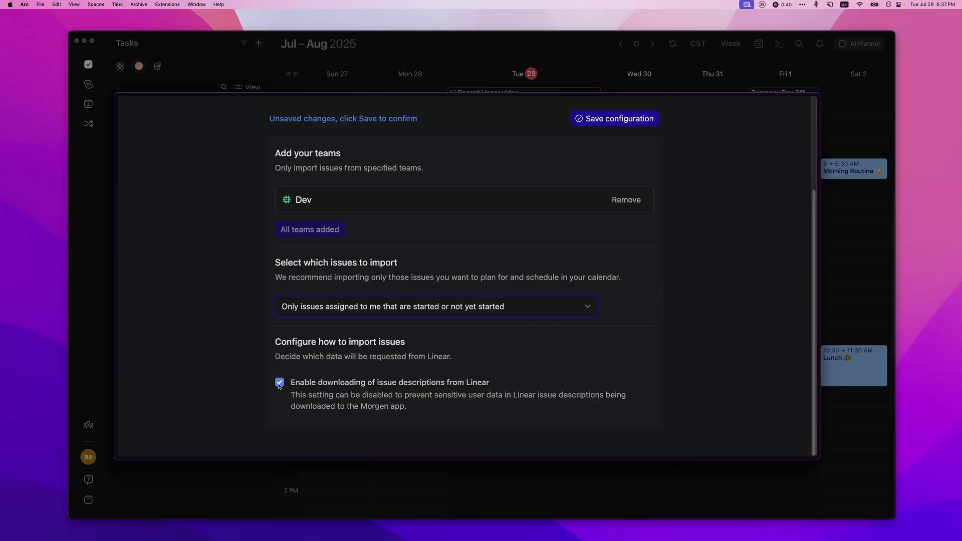
scroll(626, 209, "up", 3)
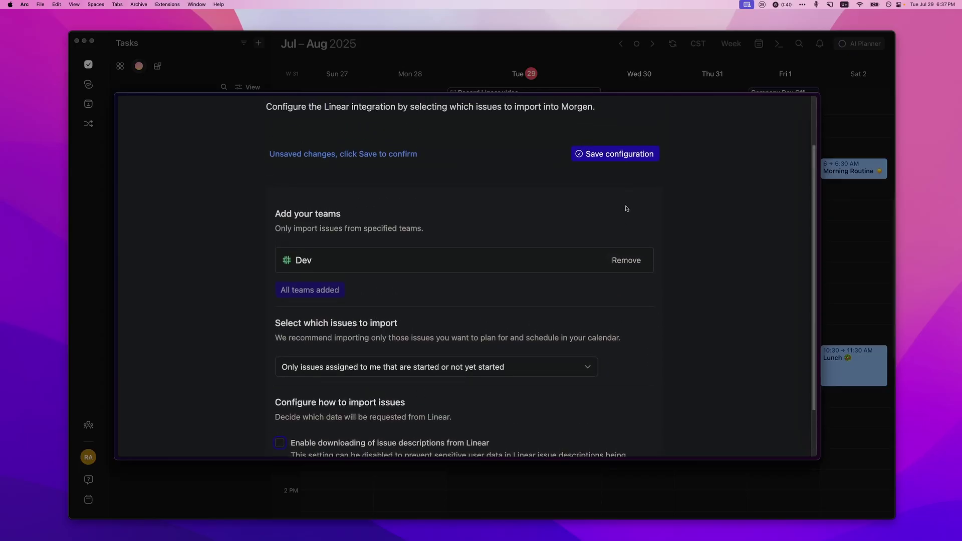
left_click(592, 152)
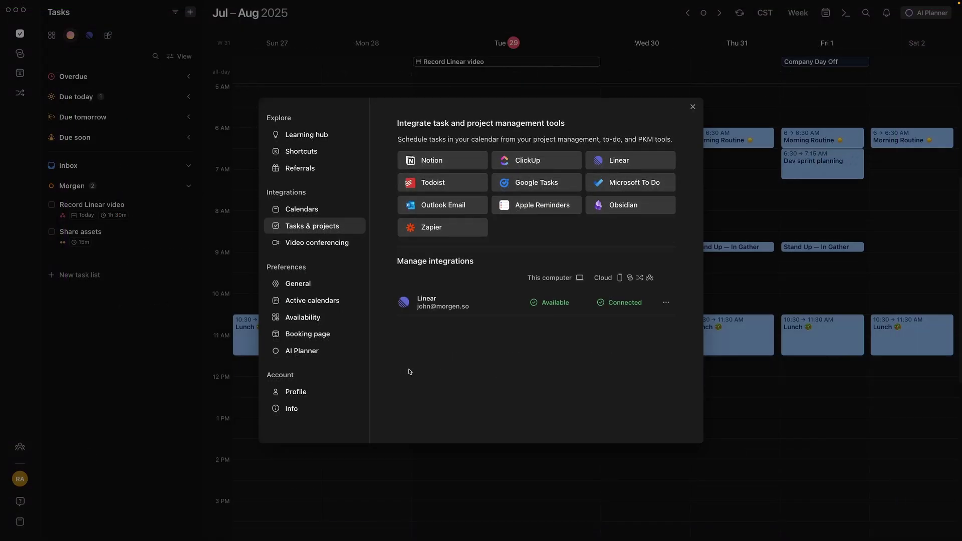
Return to the calendar and show the Linear account's tasks in the sidebar.
left_click(133, 315)
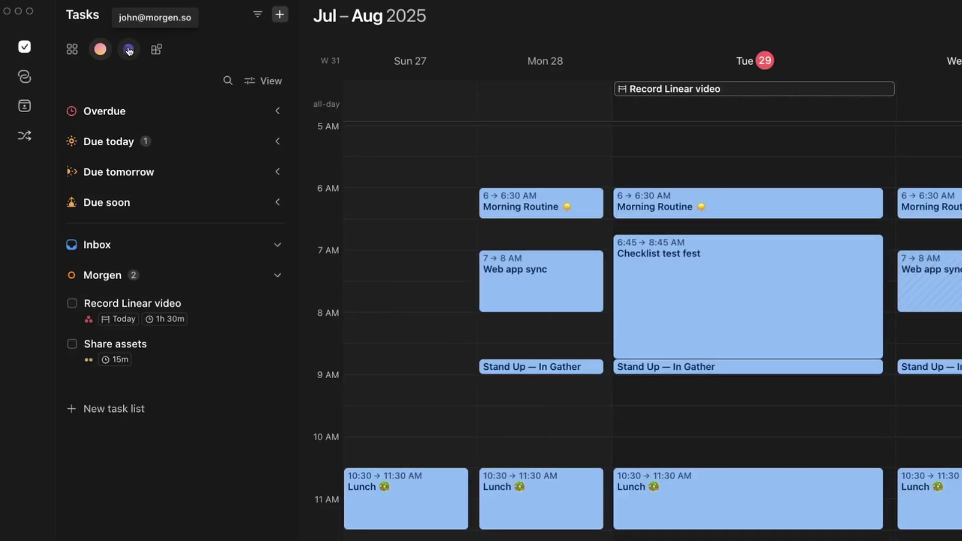
left_click(129, 49)
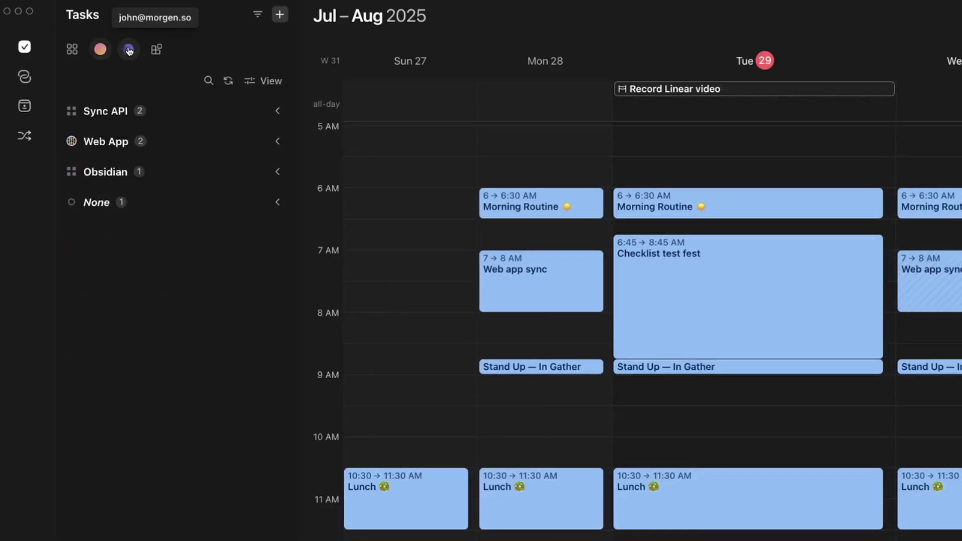
left_click(256, 82)
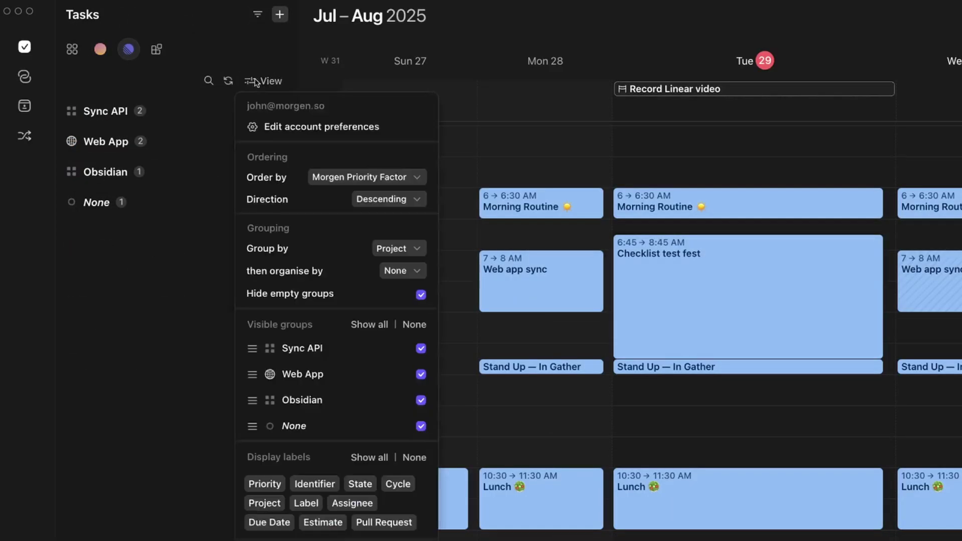
left_click(196, 263)
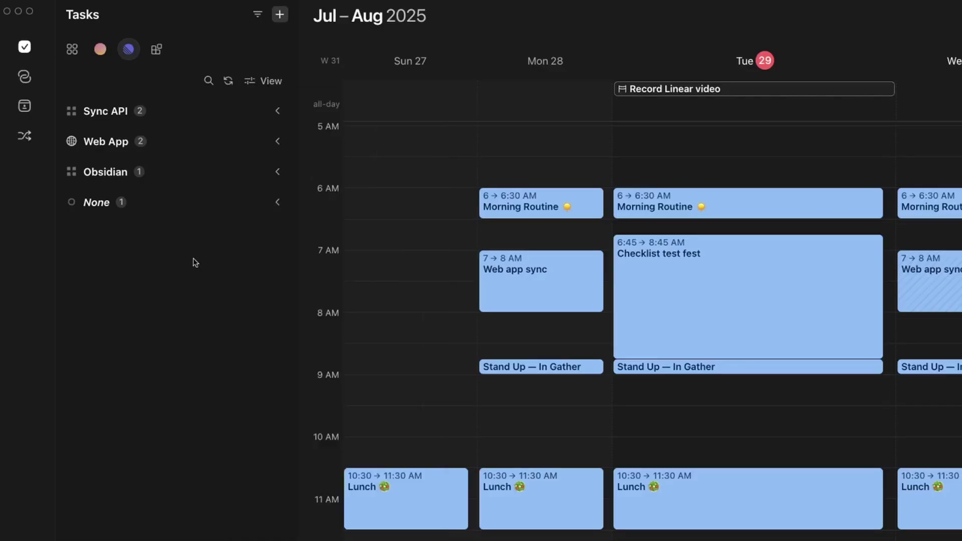
left_click(103, 52)
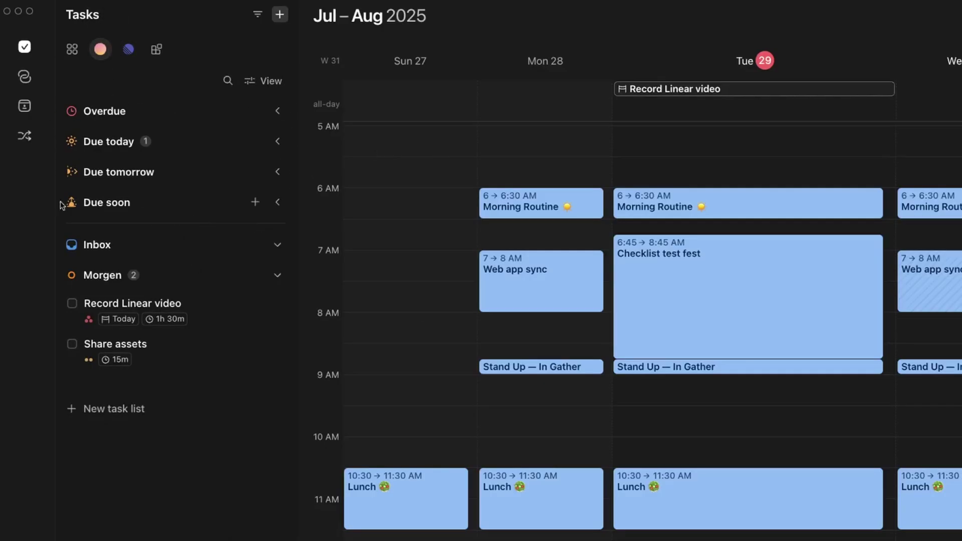
Expand the Sync API, Web App, Obsidian and None groups.
left_click(277, 111)
left_click(277, 273)
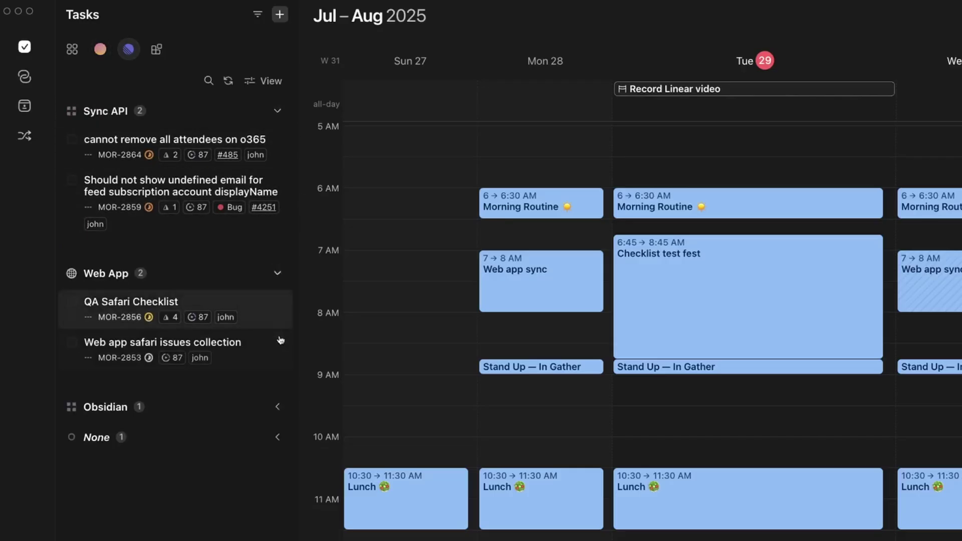
left_click(277, 407)
left_click(277, 498)
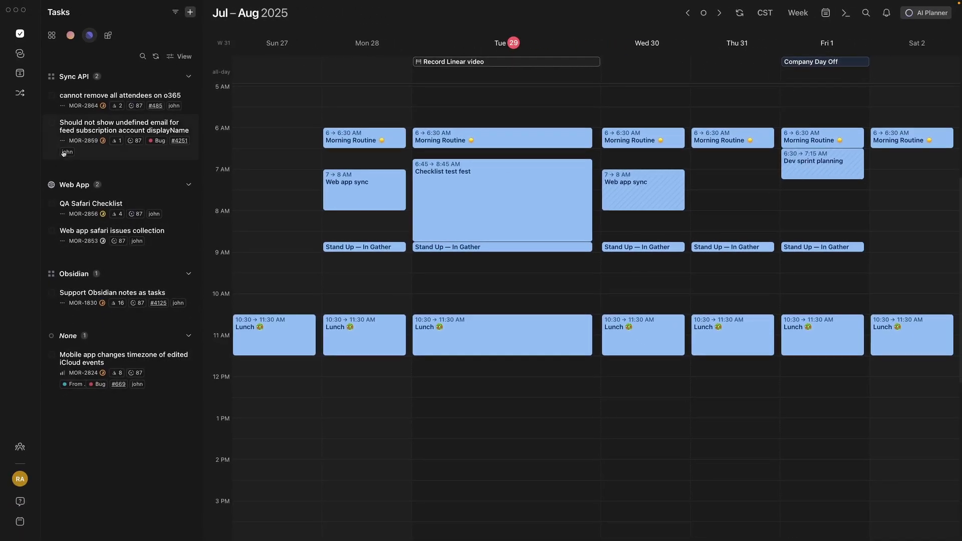
Preview the details of the 'cannot remove all attendees on o365' task.
left_click(77, 108)
mouse_move(497, 63)
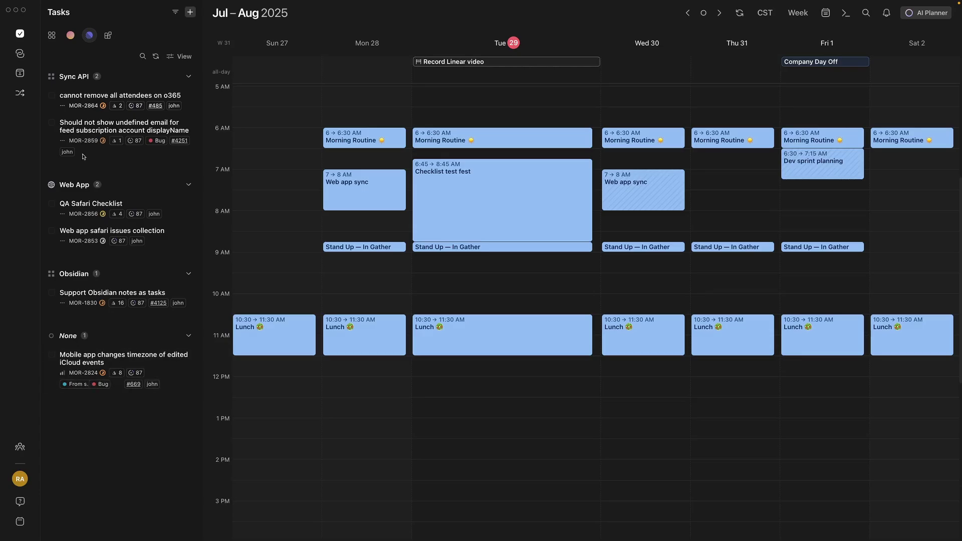
Group the Linear tasks by state with Todo moved to the end of the order.
left_click(185, 57)
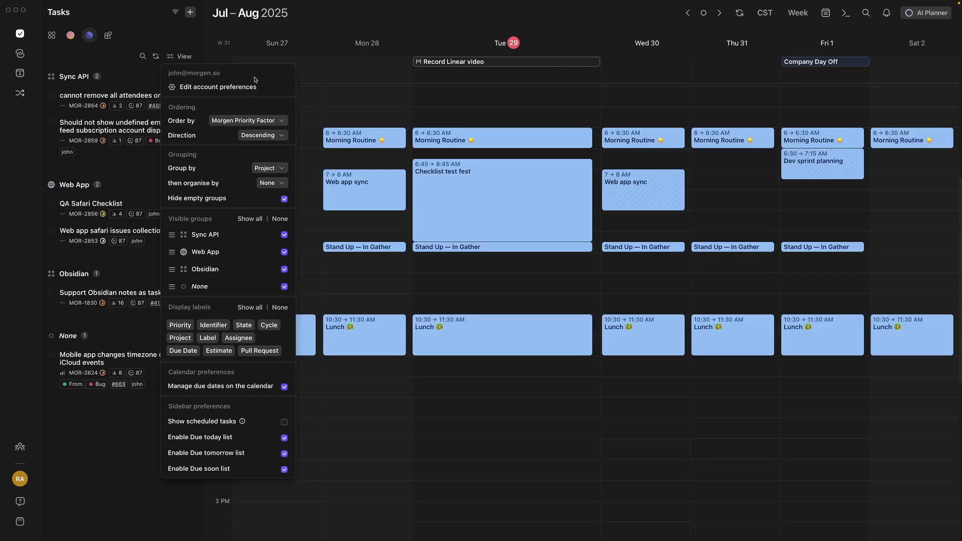
left_click(261, 170)
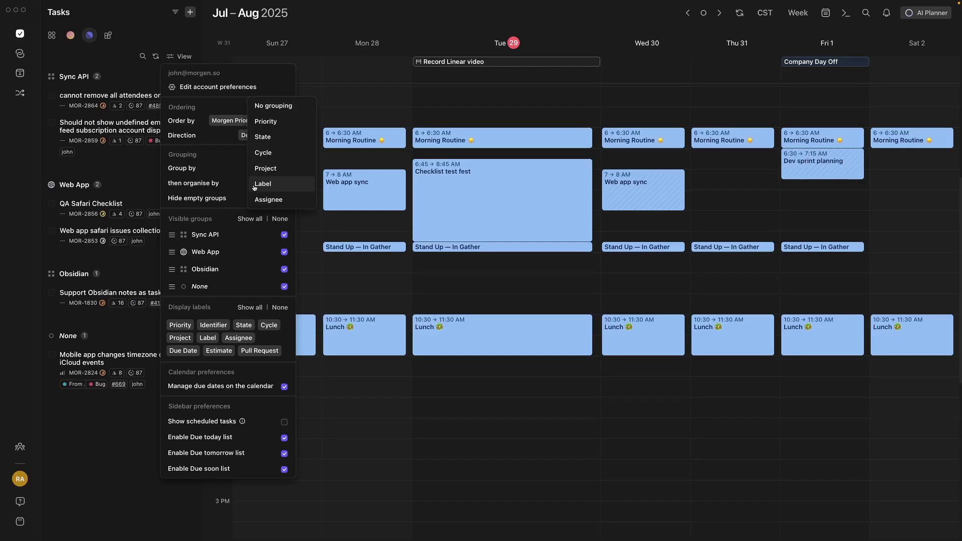
left_click(266, 139)
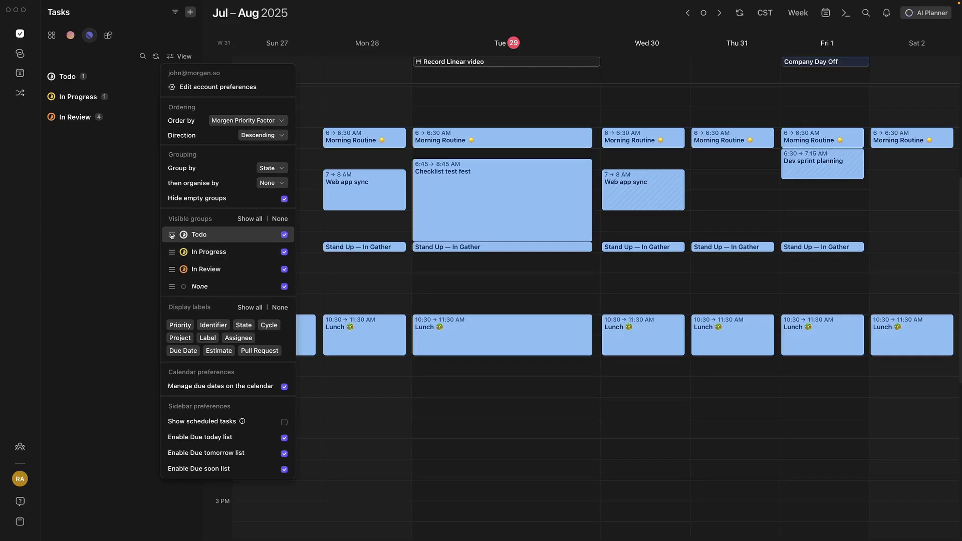
left_click_drag(172, 235, 172, 269)
left_click(111, 208)
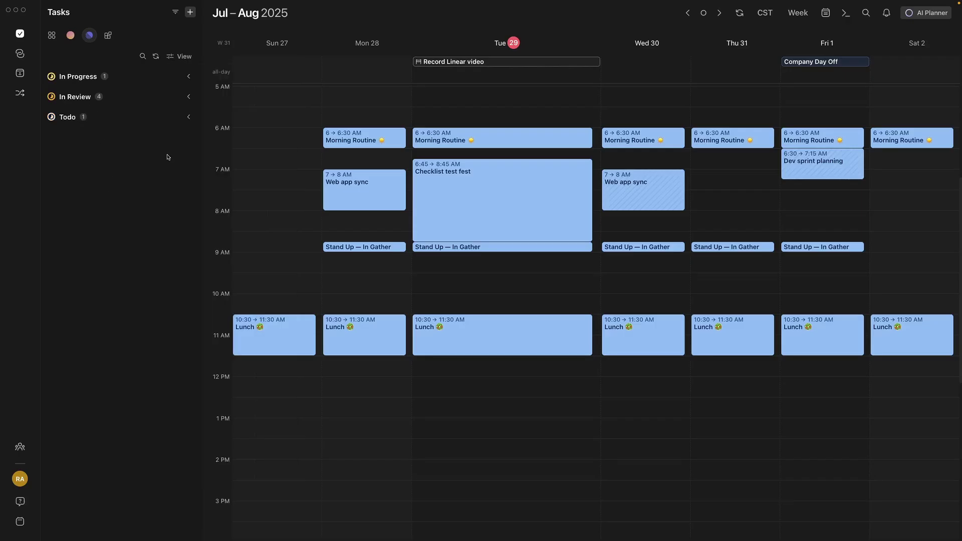
Expand the In Review, In Progress and Todo groups.
left_click(188, 96)
left_click(188, 77)
left_click(188, 343)
Hide Identifier, Cycle and Assignee labels, show scheduled tasks, and disable the Due soon list.
left_click(180, 57)
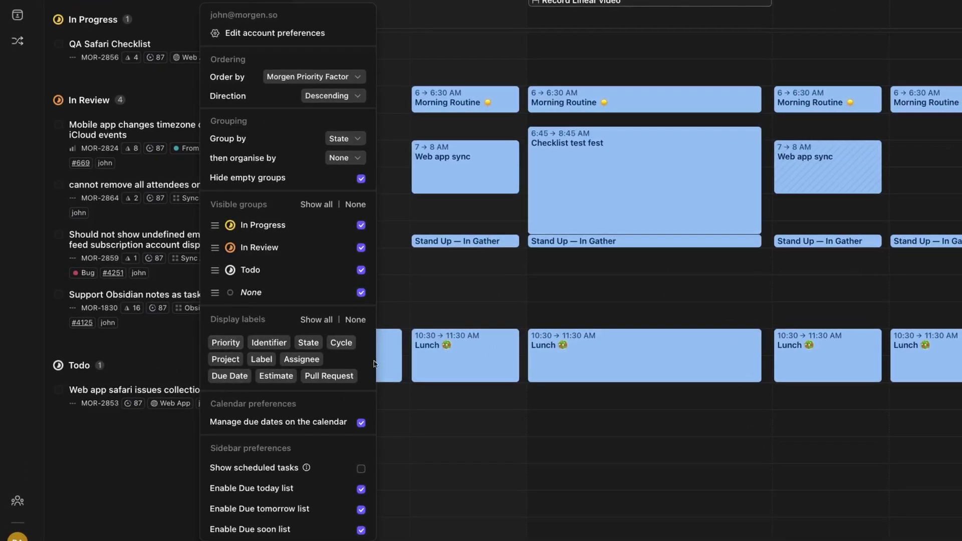
left_click(271, 343)
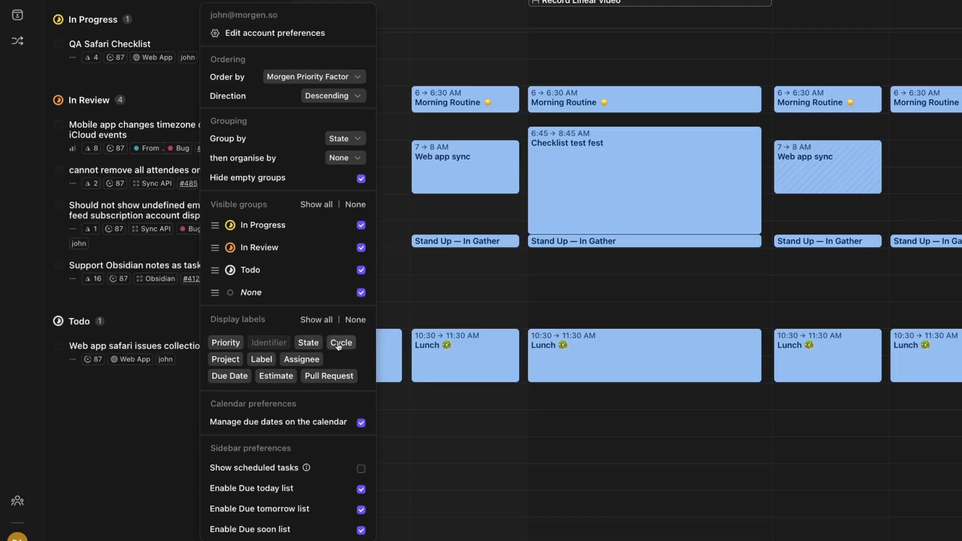
left_click(339, 345)
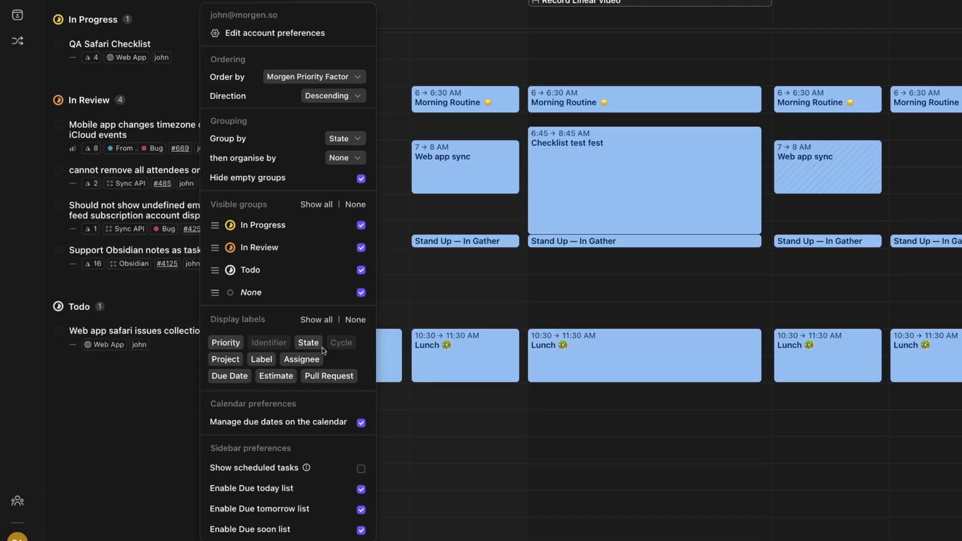
left_click(285, 360)
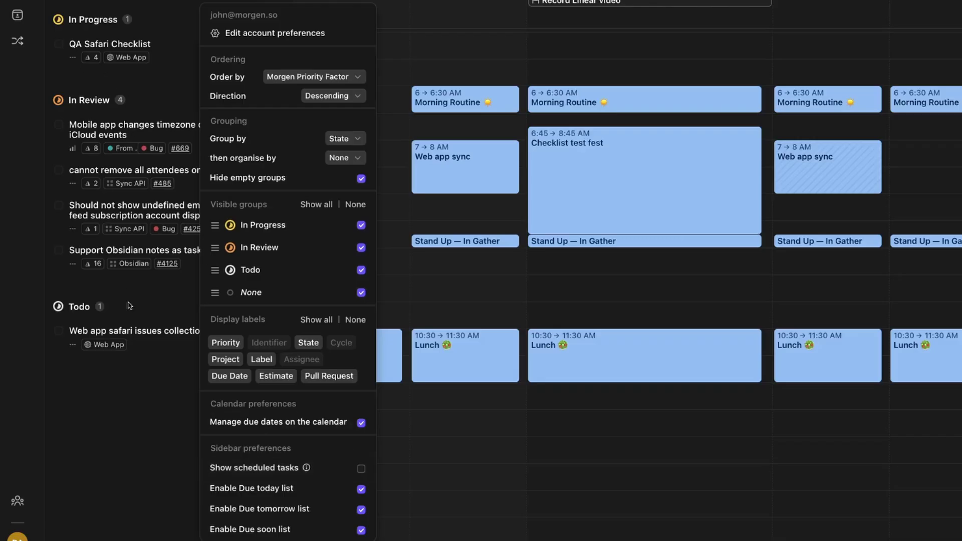
left_click(361, 473)
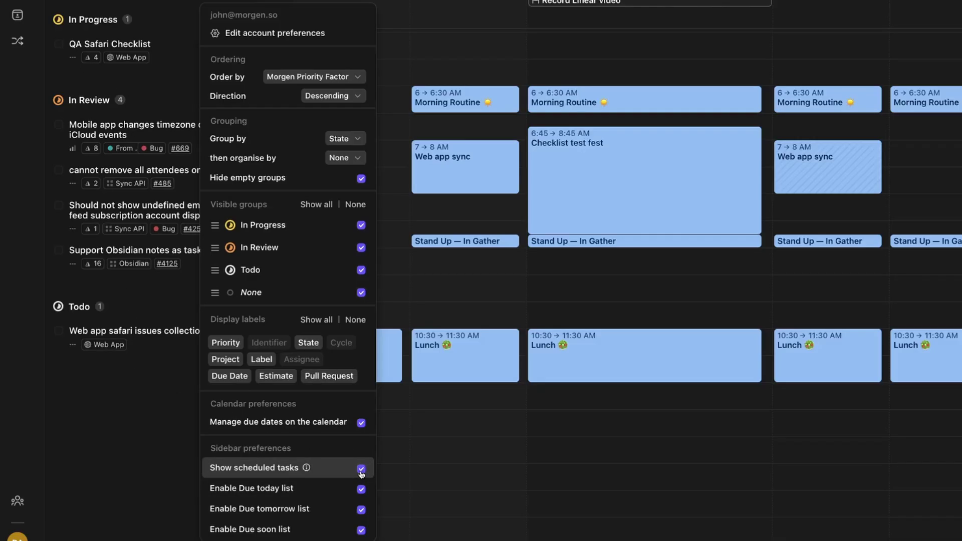
left_click(359, 529)
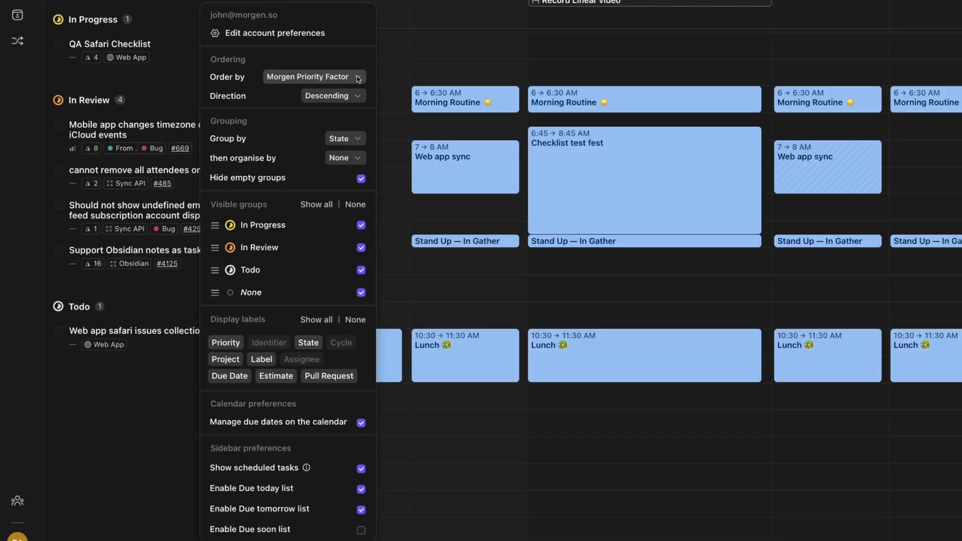
Keep ordering by Morgen Priority Factor and close the view options.
left_click(359, 77)
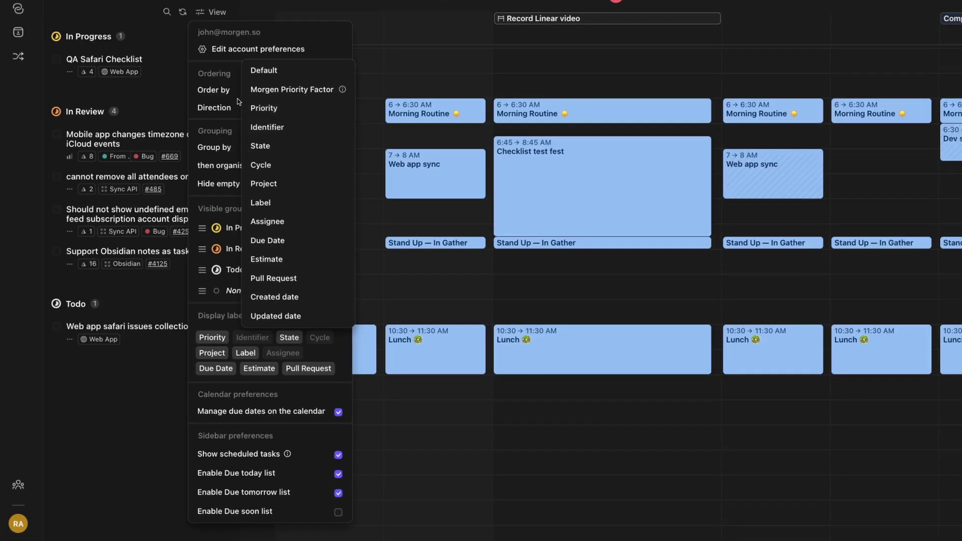
left_click(237, 102)
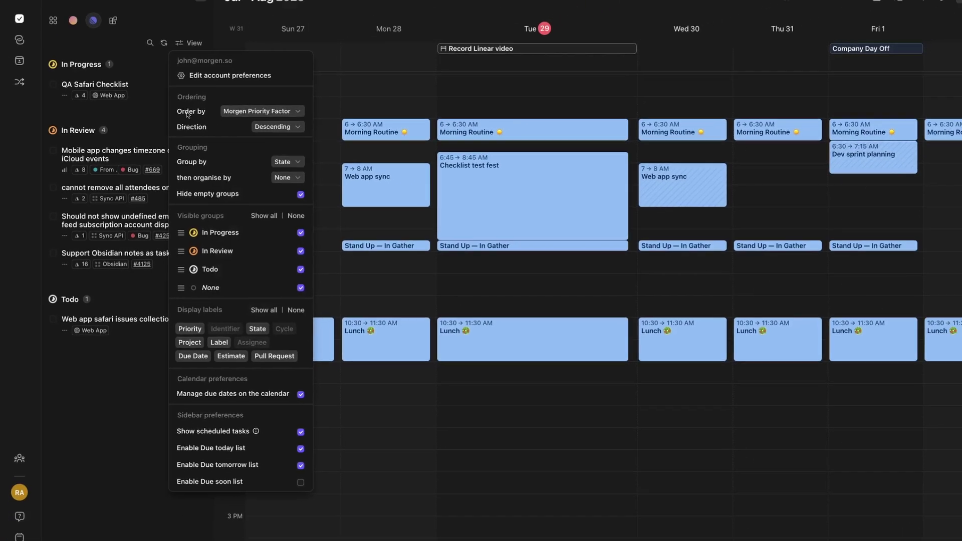
left_click(138, 128)
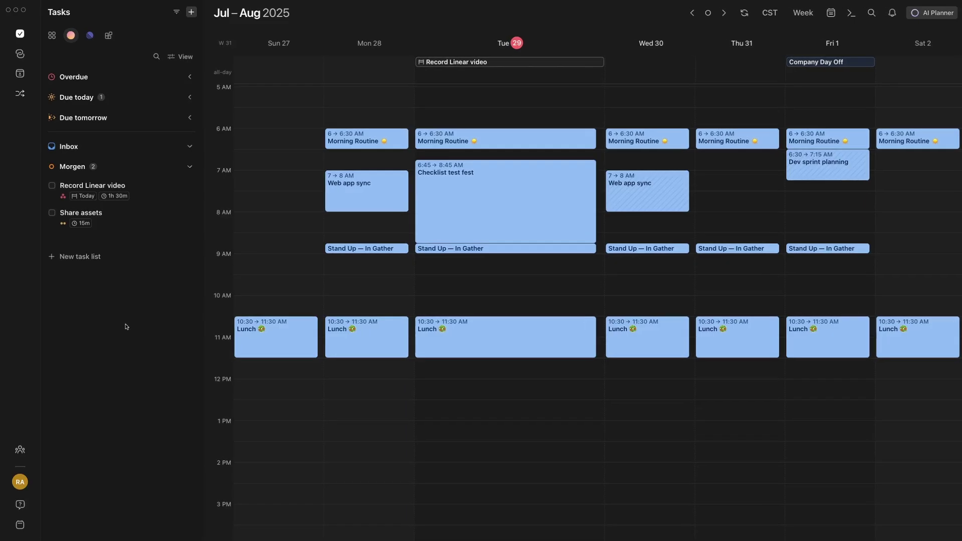
Show all tasks filtered to the Morgen task list and the Linear Dev space.
left_click(59, 40)
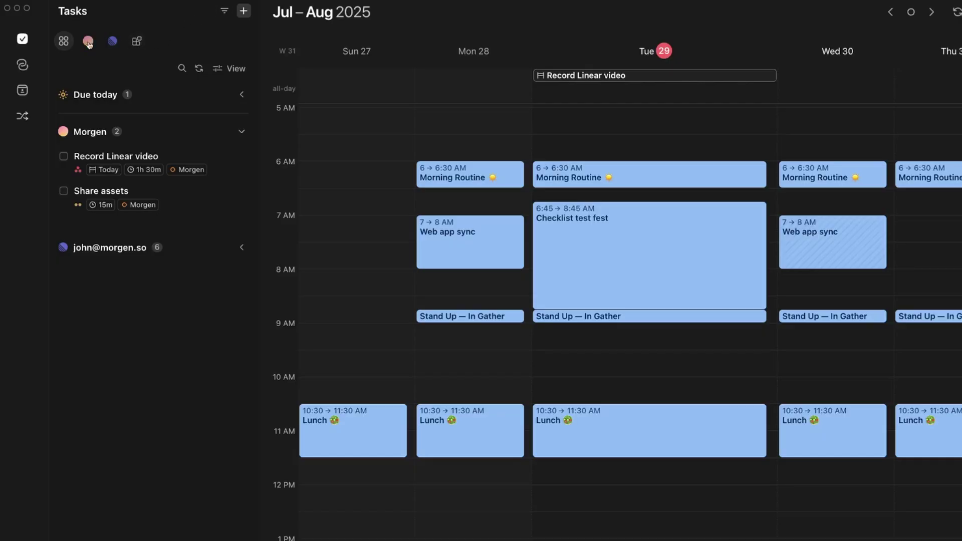
left_click(224, 12)
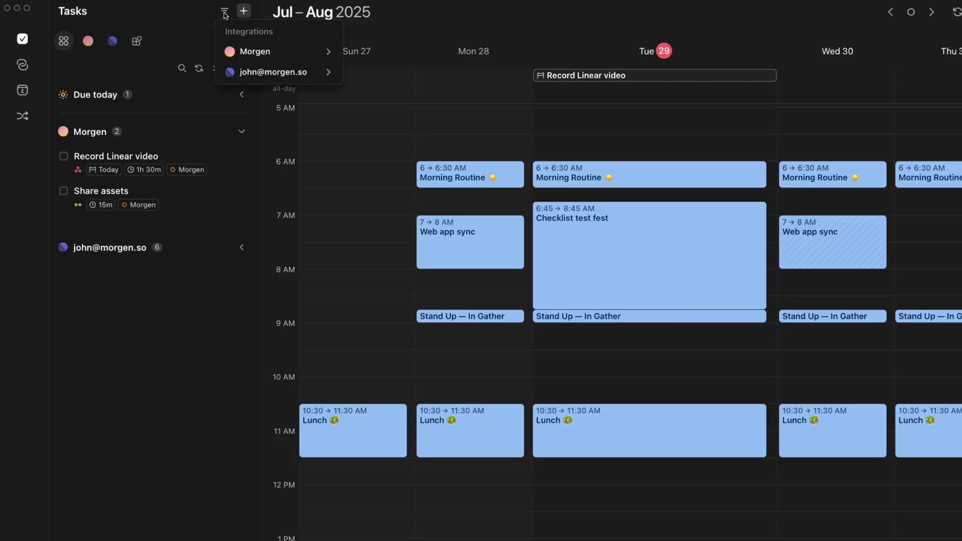
mouse_move(258, 50)
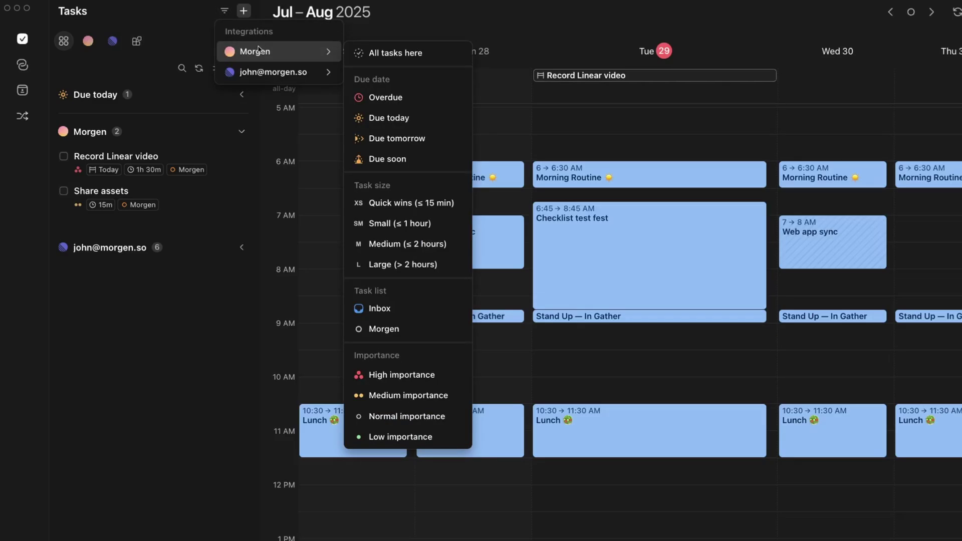
left_click(415, 334)
mouse_move(301, 72)
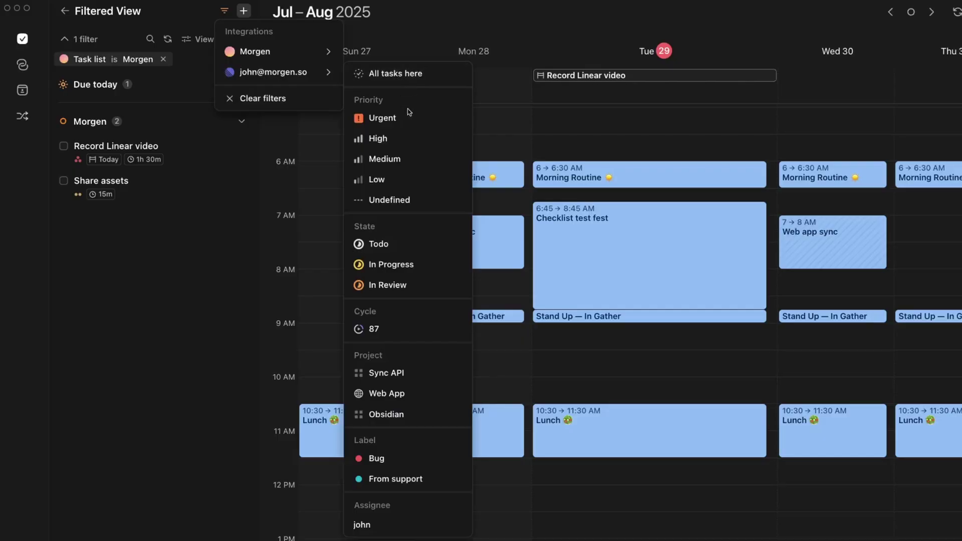
left_click(410, 75)
left_click(178, 345)
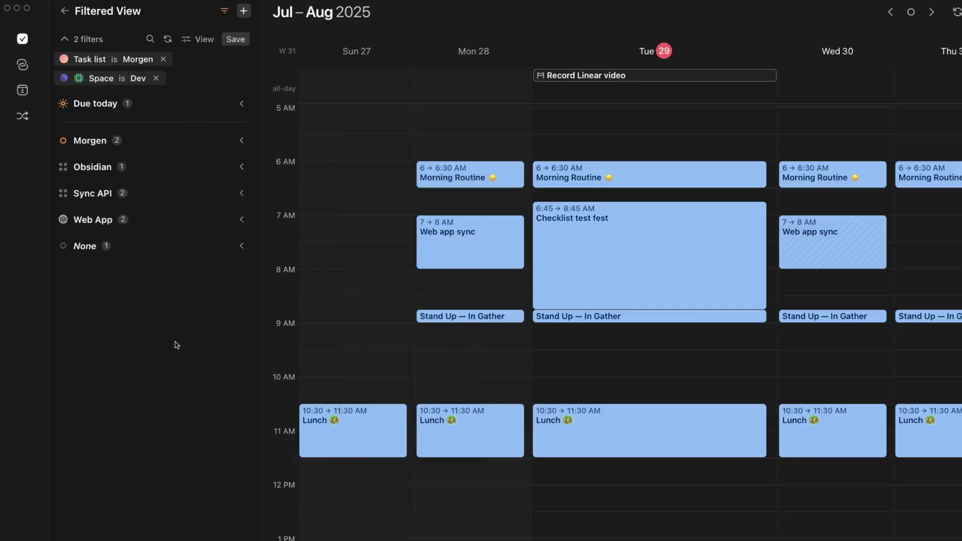
Expand the Due today, Morgen, Obsidian, Sync API and Web App groups.
left_click(240, 103)
left_click(242, 193)
left_click(241, 225)
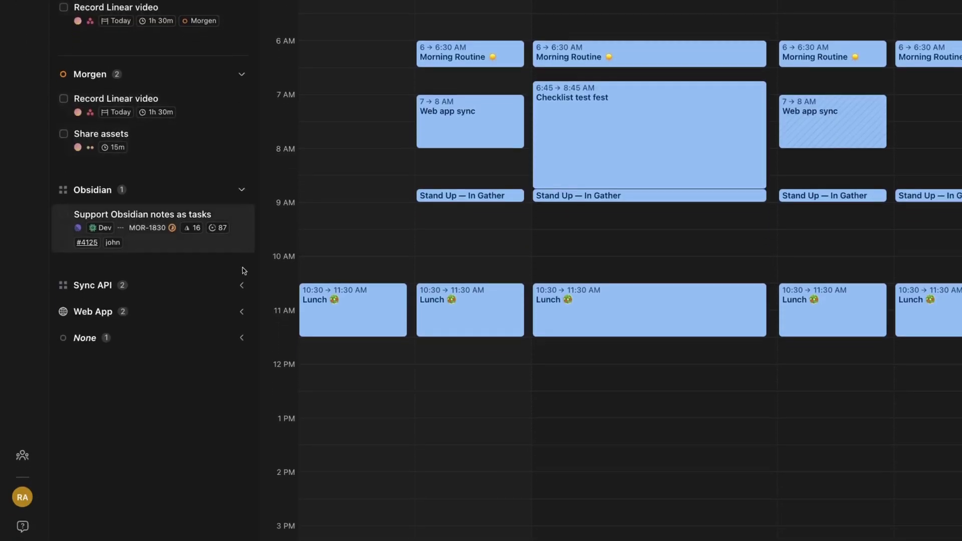
left_click(242, 250)
left_click(242, 277)
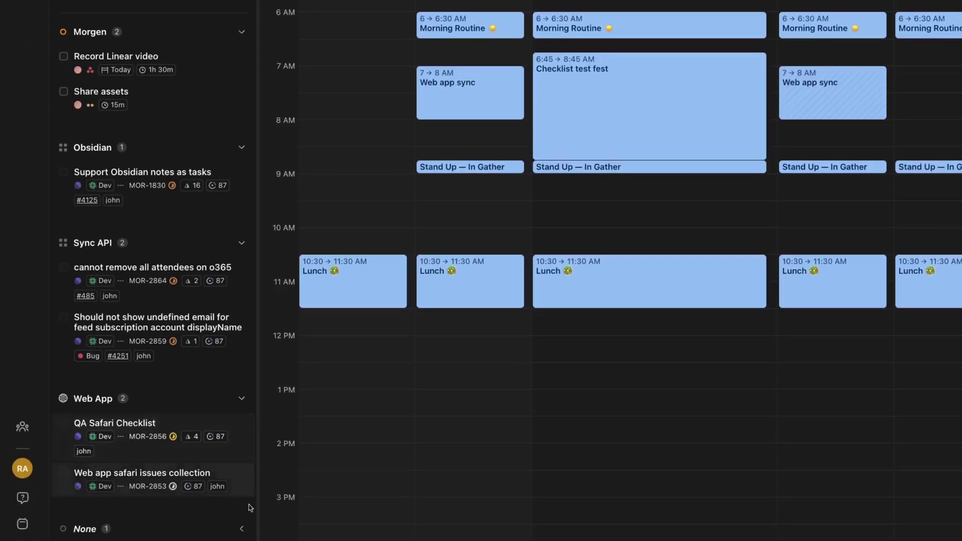
left_click(240, 0)
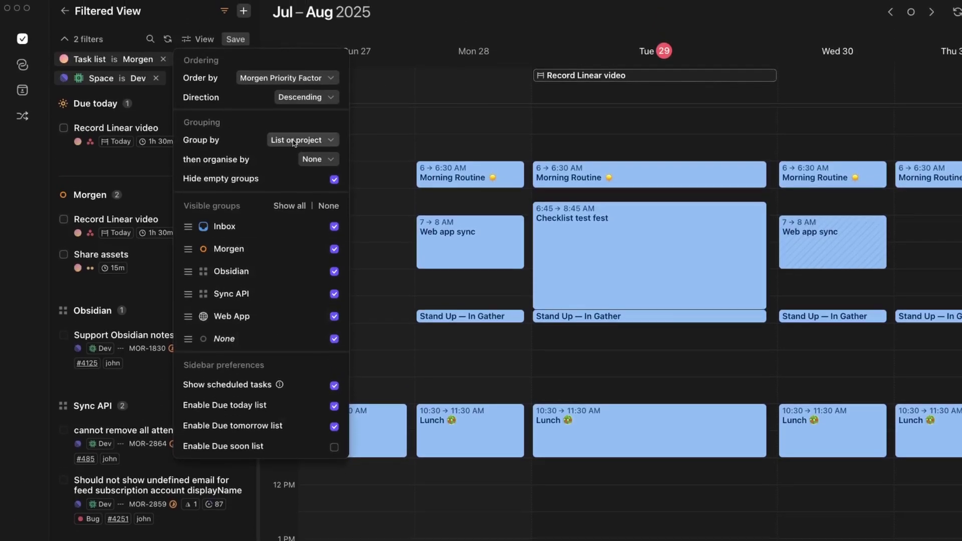
Set the filtered task list to No grouping and expand All tasks to show all eight tasks.
left_click(296, 130)
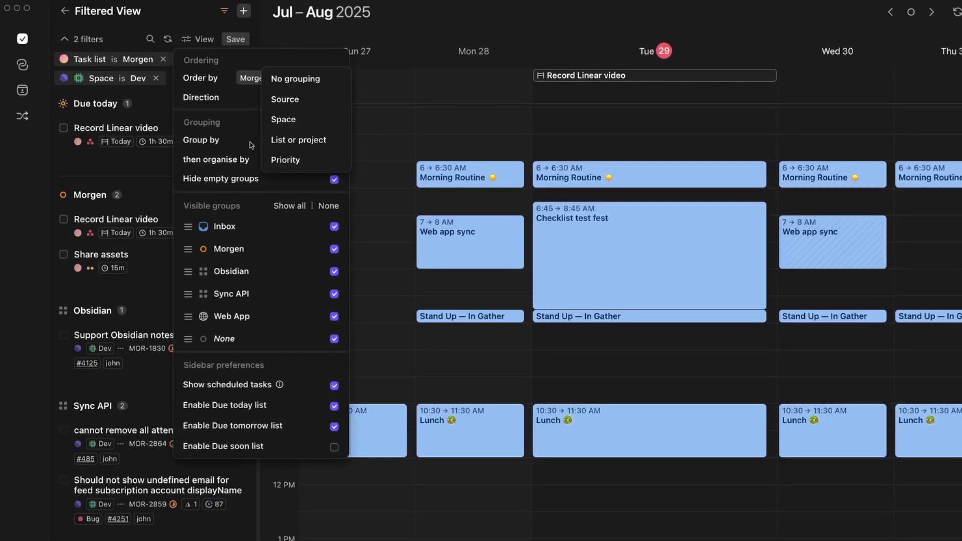
key("Escape")
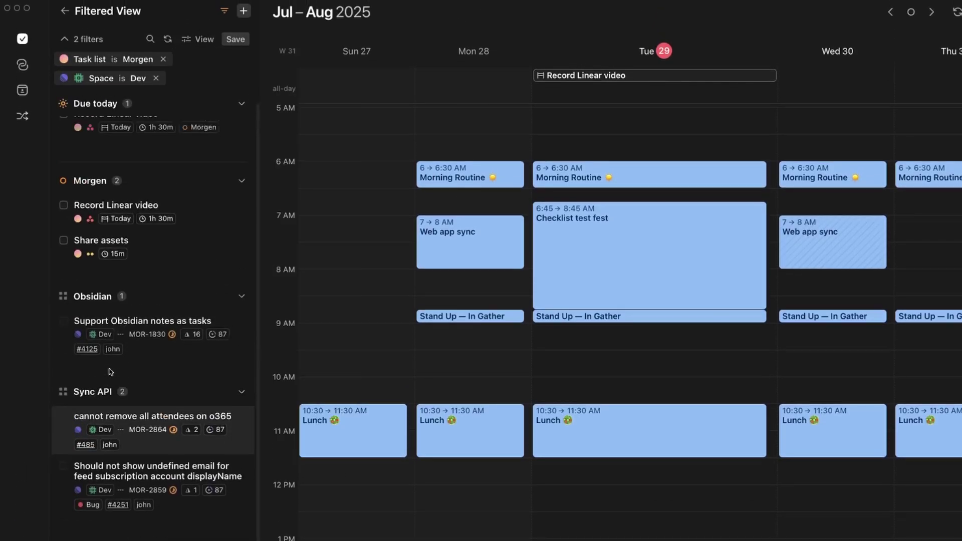
scroll(98, 349, "down", 4)
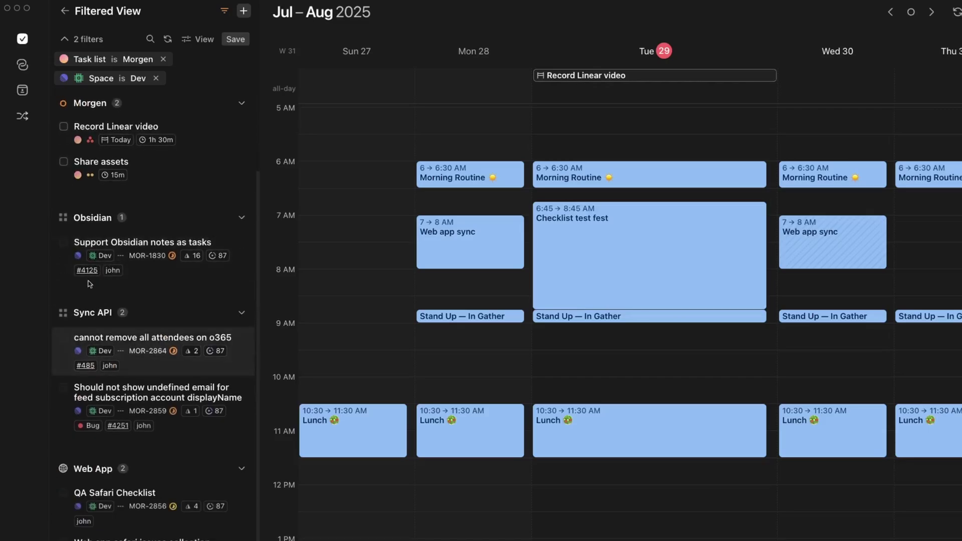
scroll(107, 381, "up", 4)
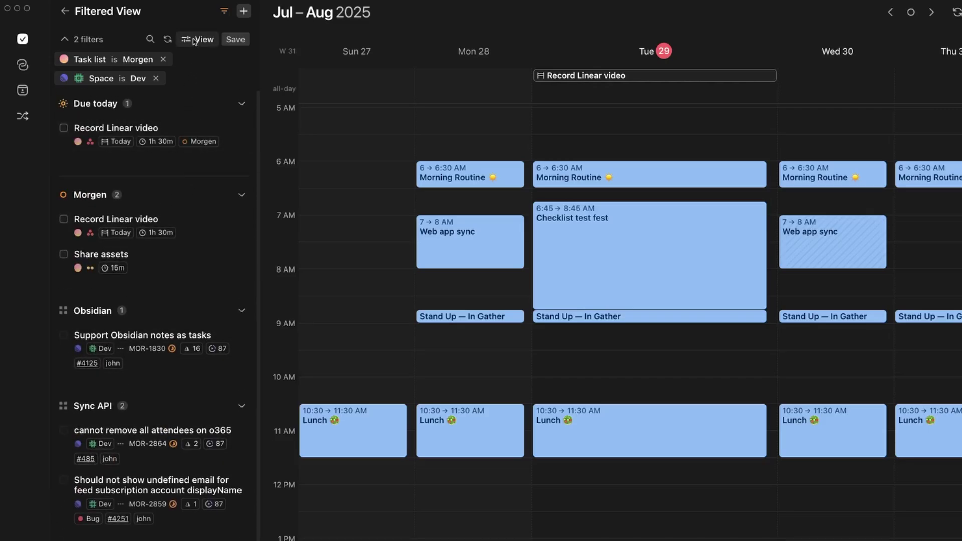
scroll(111, 245, "down", 4)
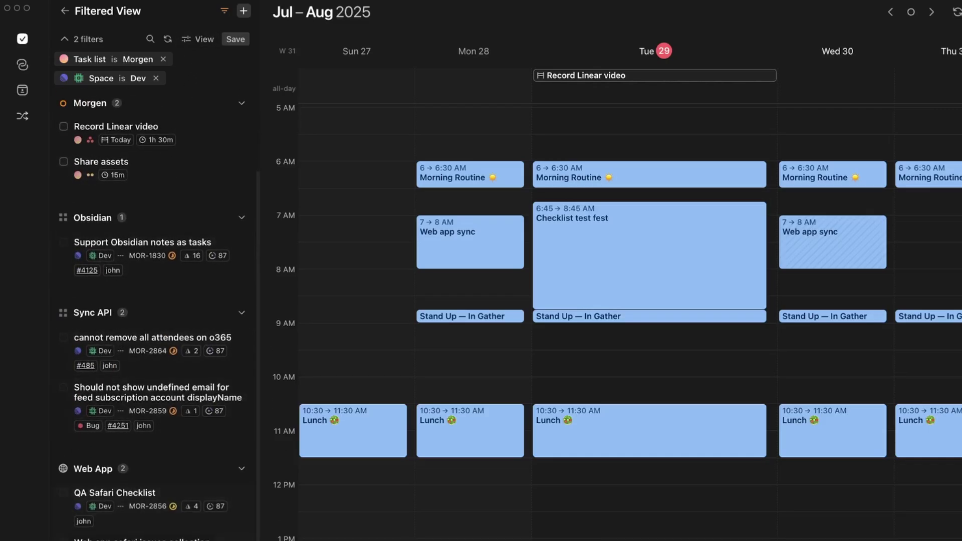
scroll(155, 211, "up", 4)
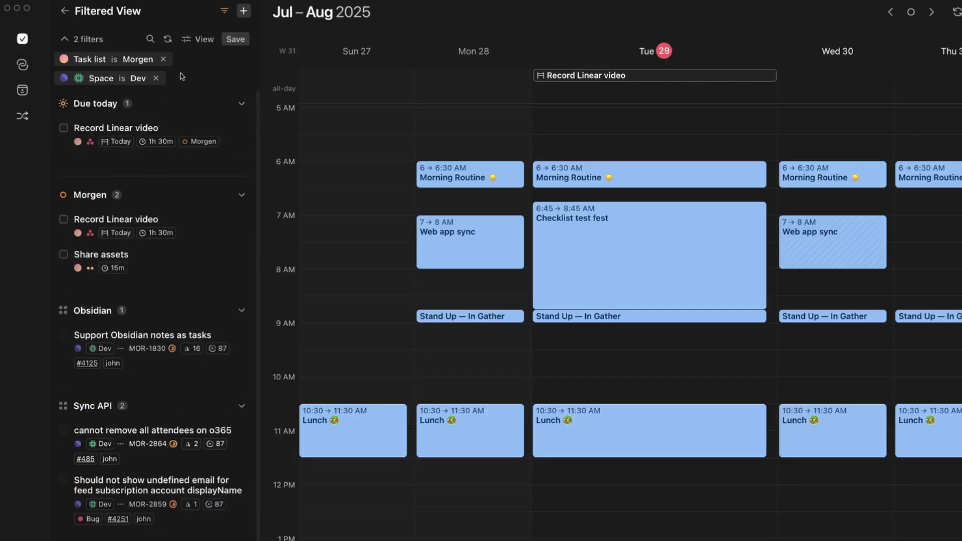
left_click(199, 39)
left_click(289, 141)
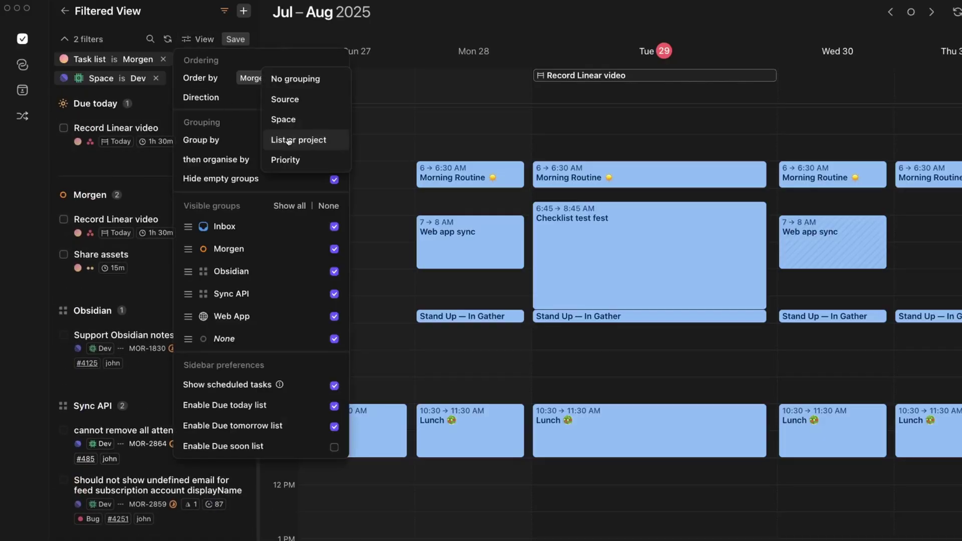
left_click(287, 81)
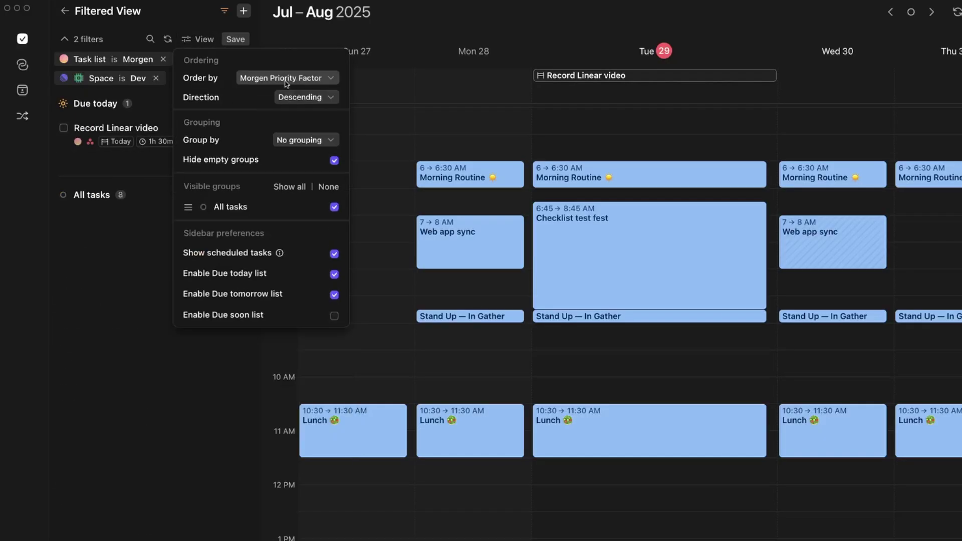
left_click(119, 230)
left_click(240, 195)
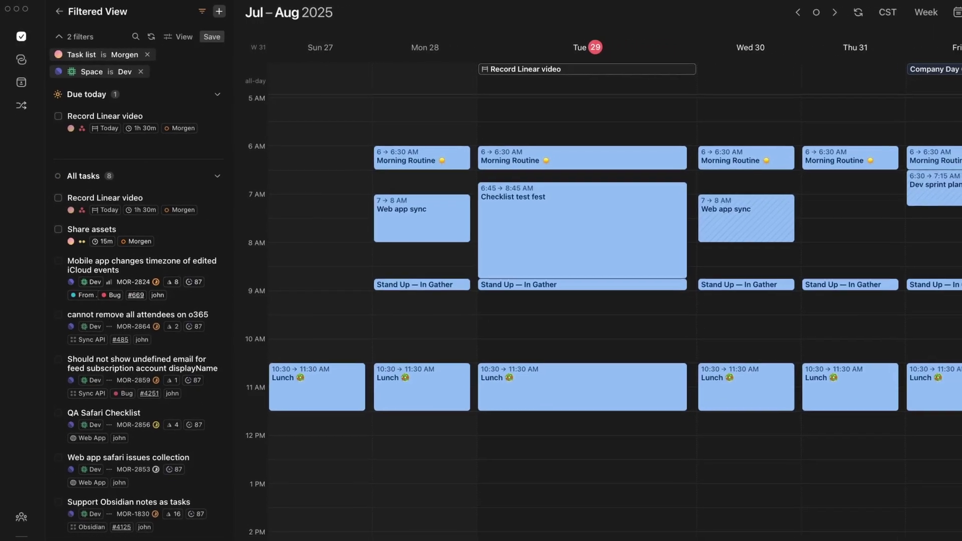
Save the current filter as 'Morgen' with a sun icon in orange.
left_click(194, 38)
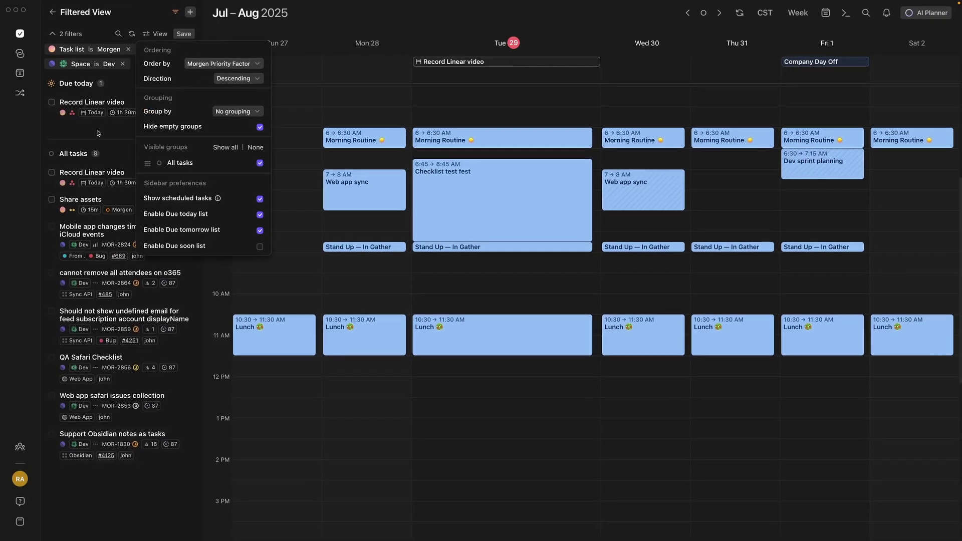
key("Escape")
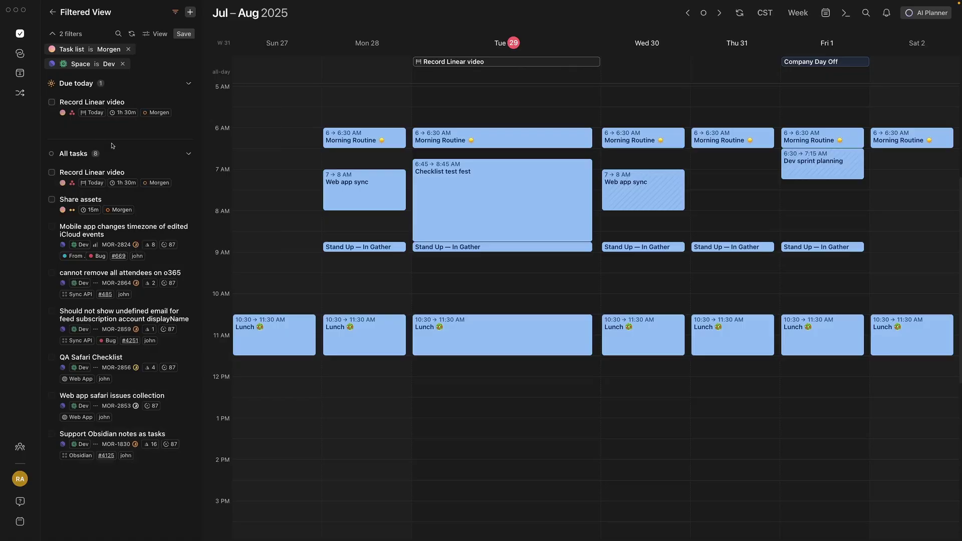
left_click(184, 34)
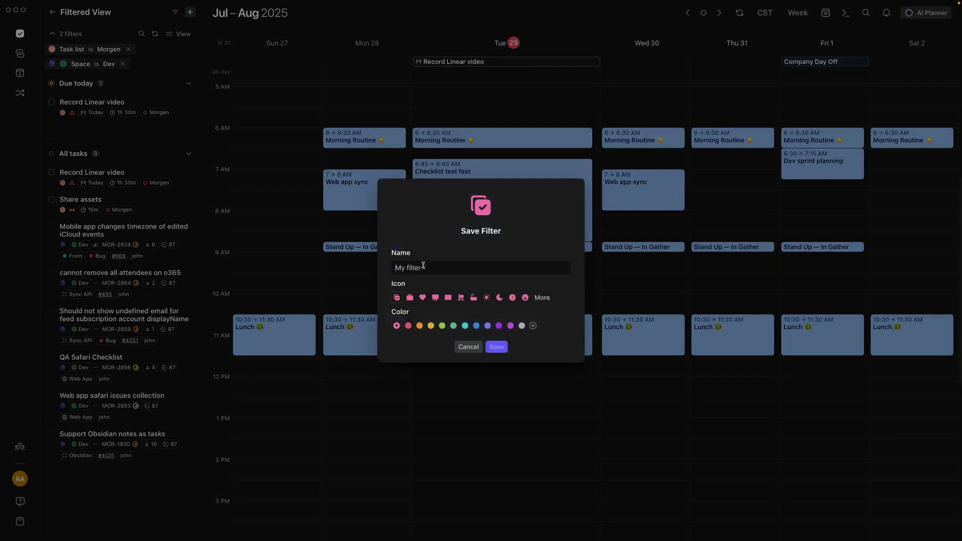
type("Morgen")
left_click(542, 299)
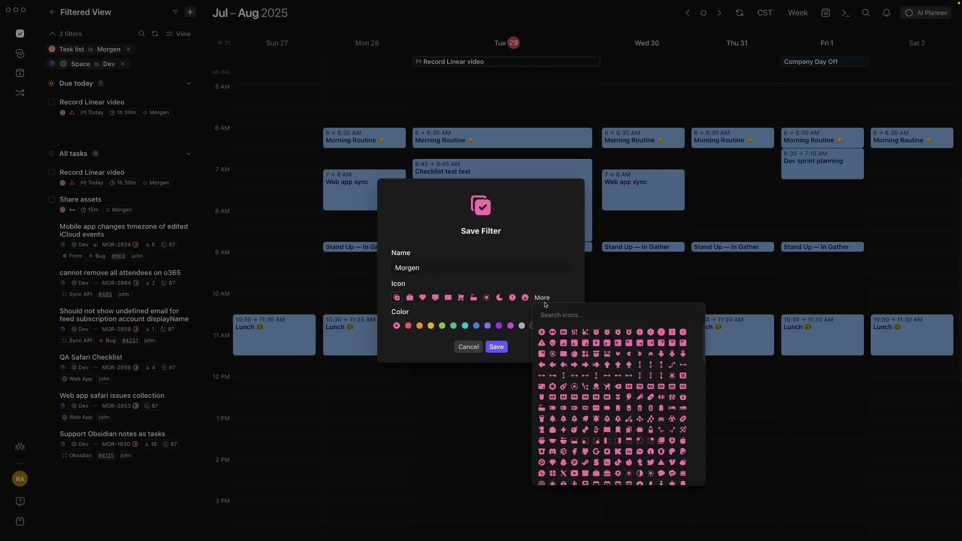
left_click(487, 297)
left_click(420, 325)
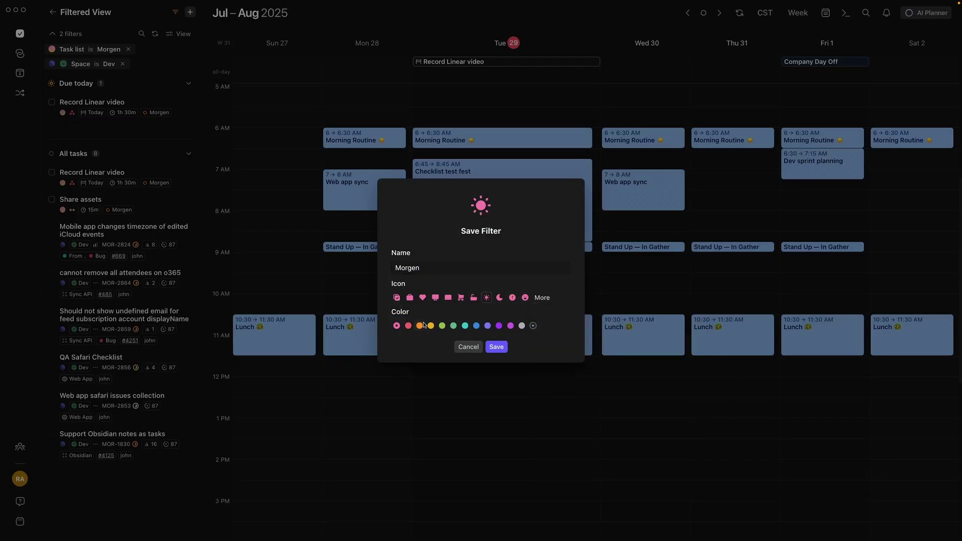
left_click(493, 347)
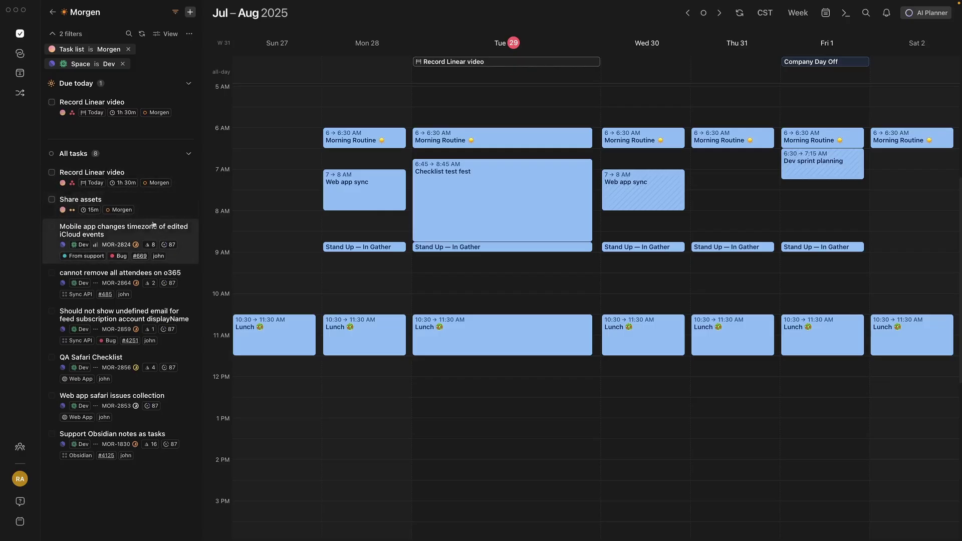
Switch the calendar to a 2-day view starting Wed 30, covering Wed 30 and Thu 31.
scroll(295, 221, "down", 10)
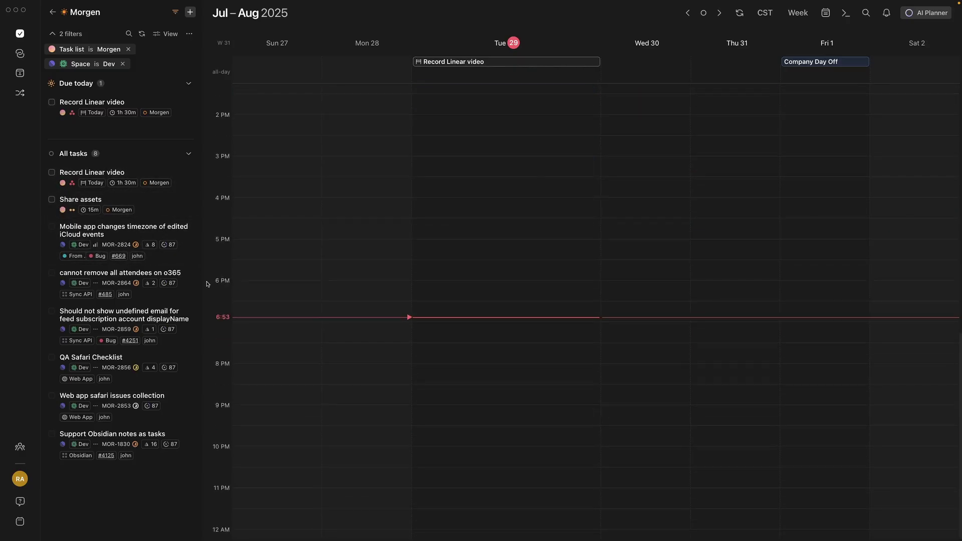
scroll(442, 328, "up", 9)
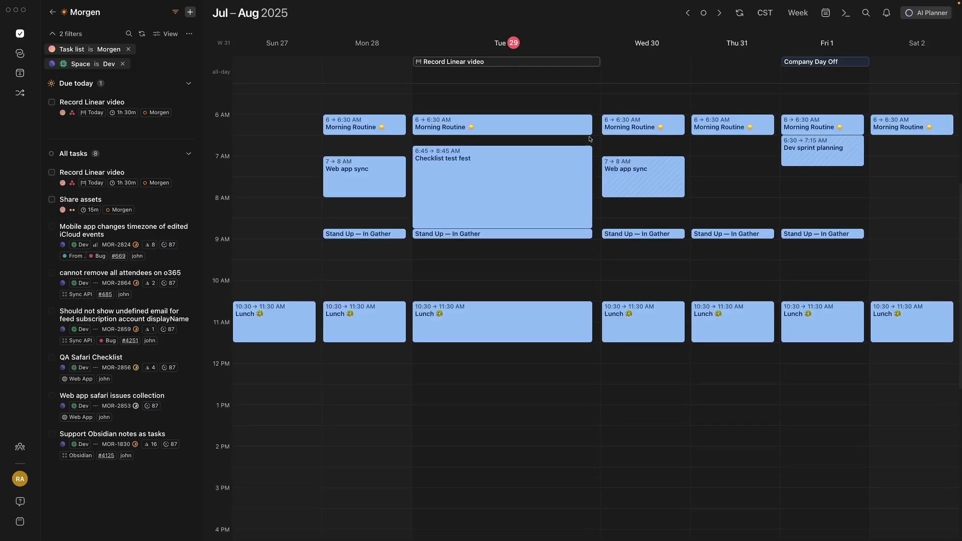
left_click(798, 12)
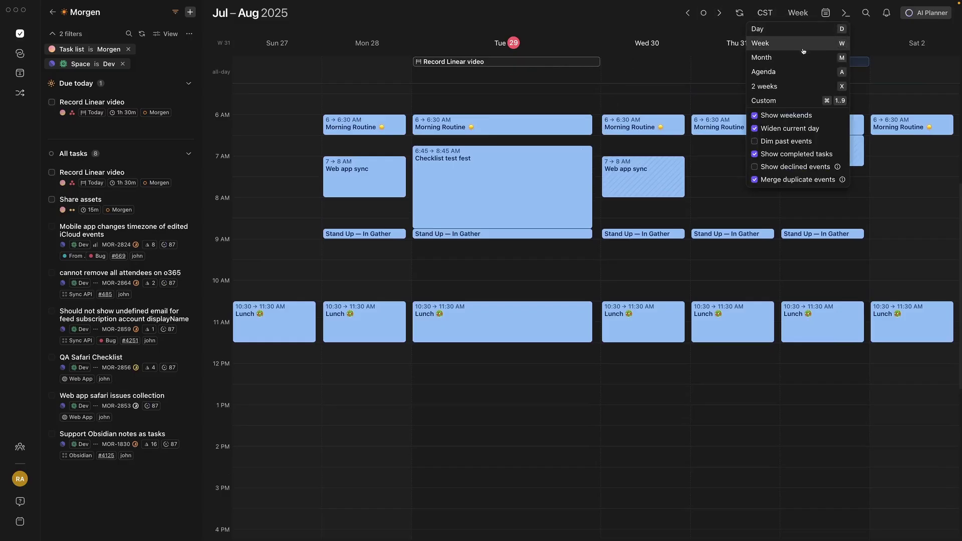
left_click(781, 29)
left_click(727, 14)
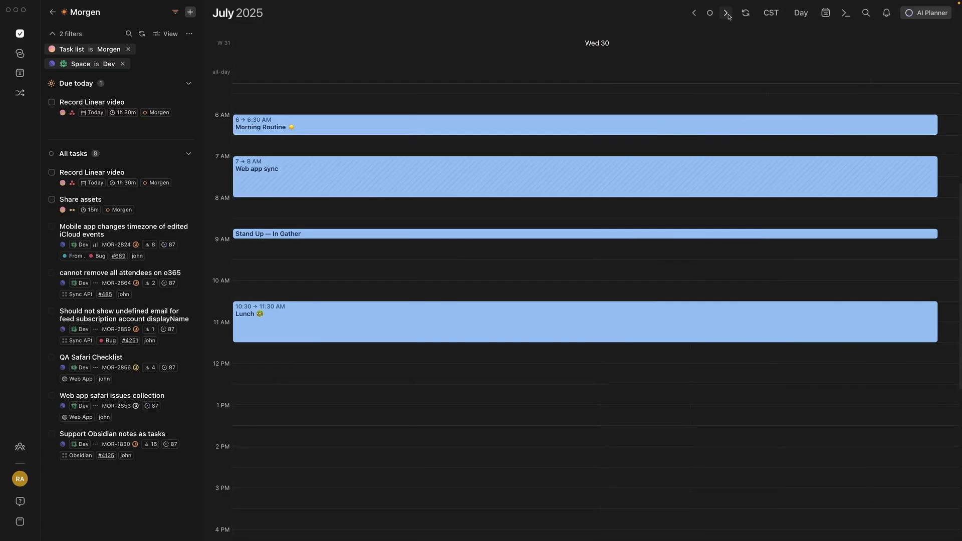
left_click(824, 14)
left_click(800, 13)
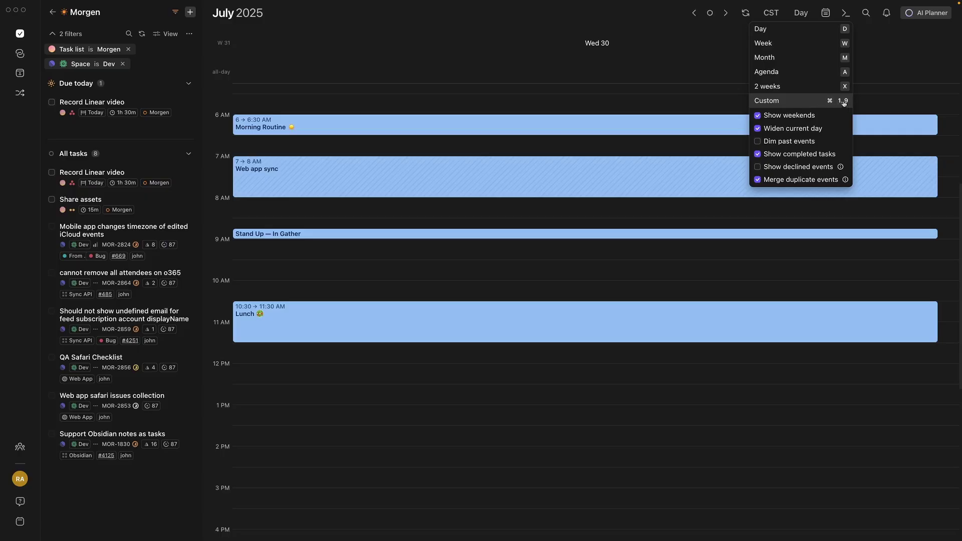
left_click(647, 19)
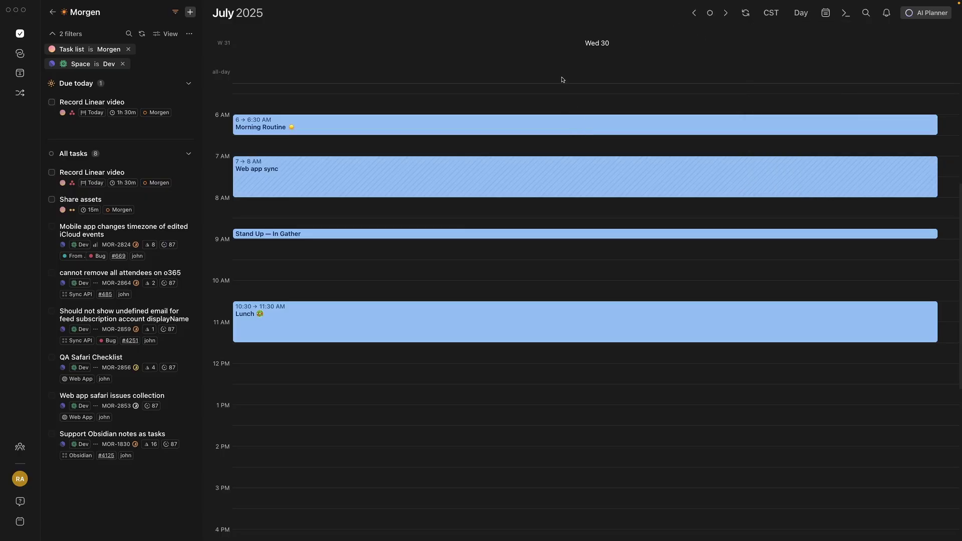
key("2")
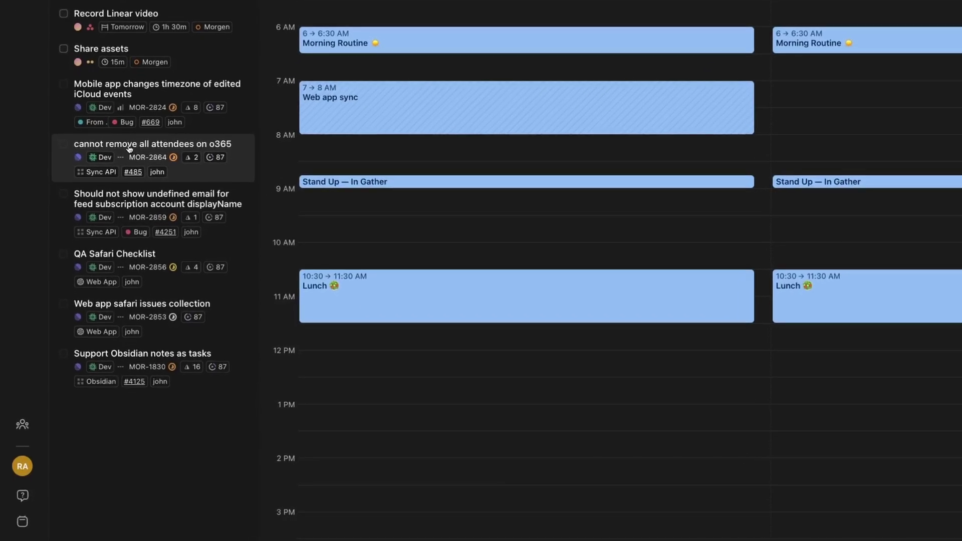
Time-block the o365 attendees task on Wed 30 at 6:30–7, 8–8:45 and 9–10:30 AM.
left_click_drag(129, 148, 354, 268)
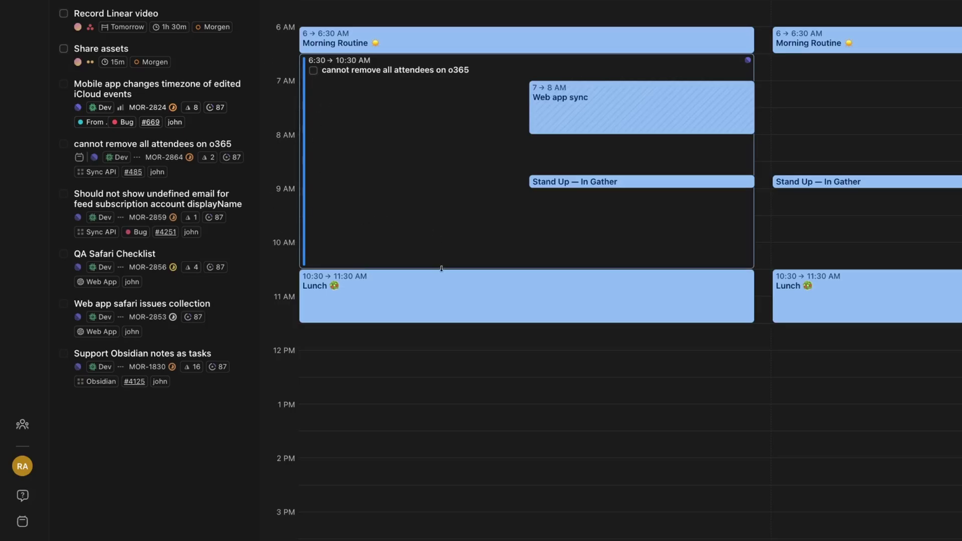
left_click_drag(444, 267, 437, 76)
right_click(437, 76)
left_click(441, 75)
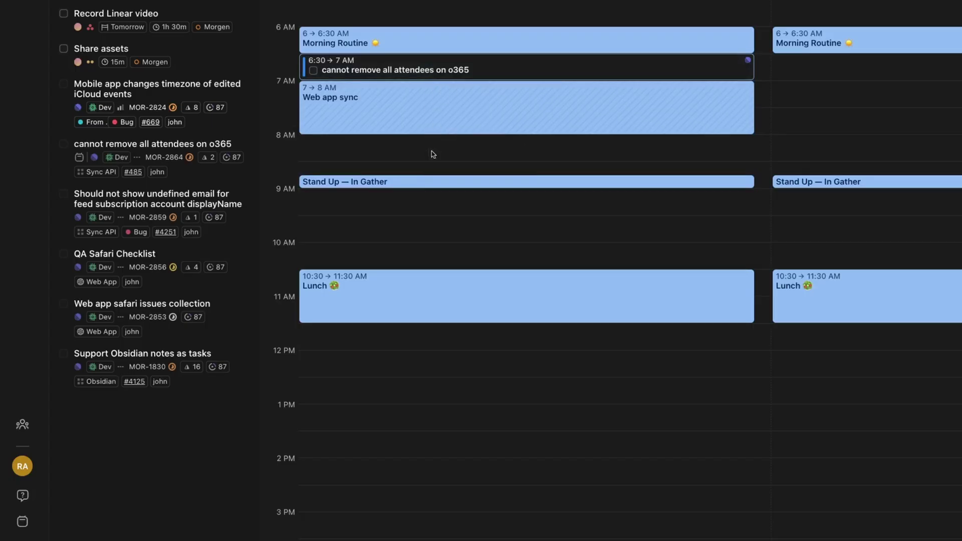
key("super+v")
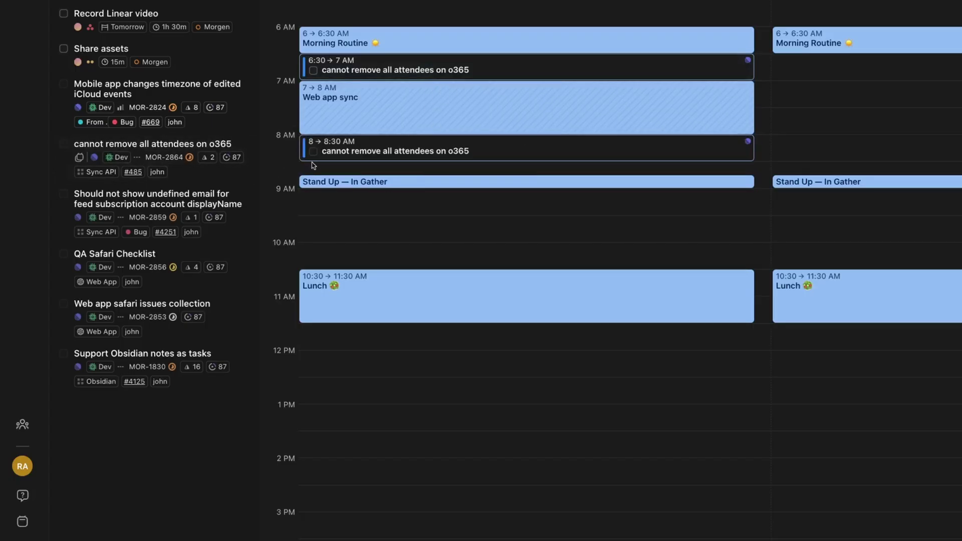
left_click_drag(313, 164, 324, 174)
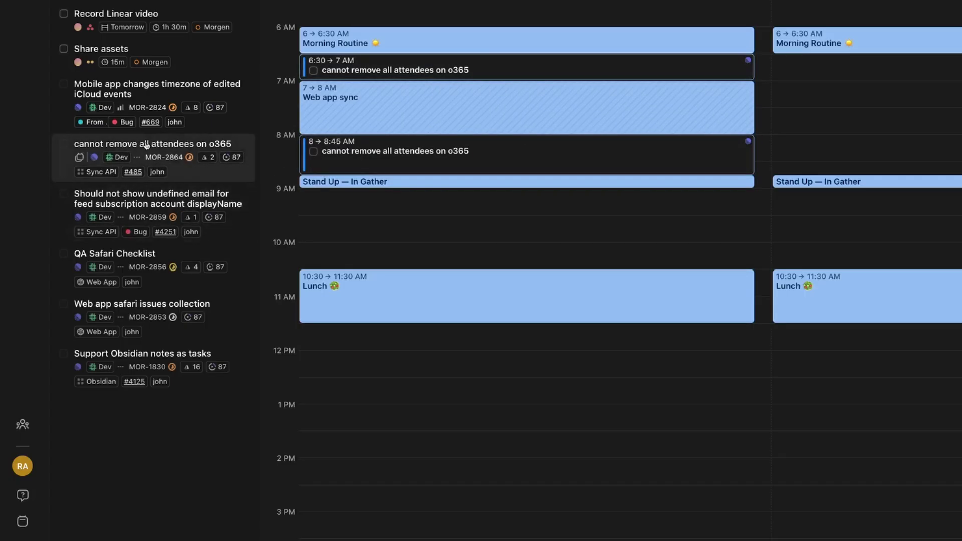
left_click_drag(146, 145, 365, 267)
key("Escape")
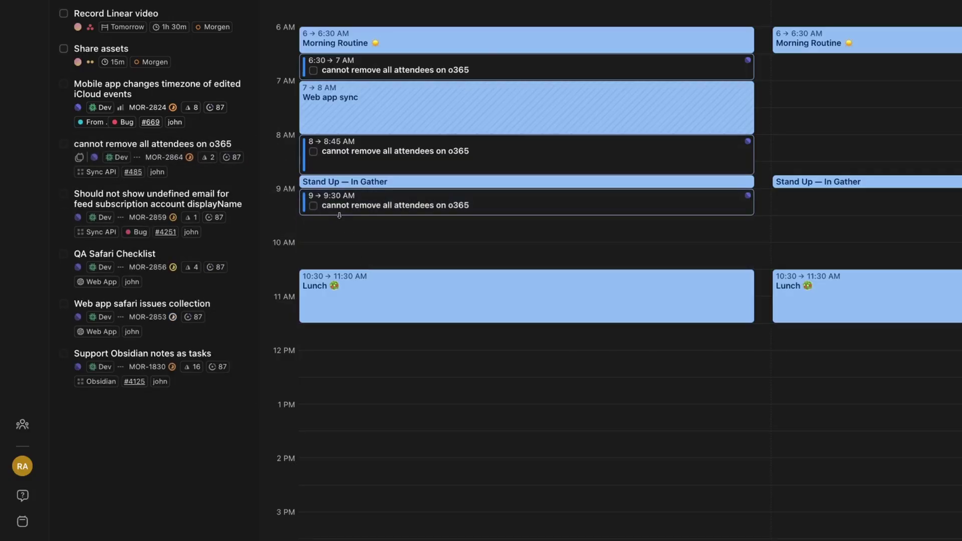
left_click_drag(339, 215, 358, 265)
Retitle the Wed 30 6:30 AM block to 'planning' and save it.
left_click(496, 65)
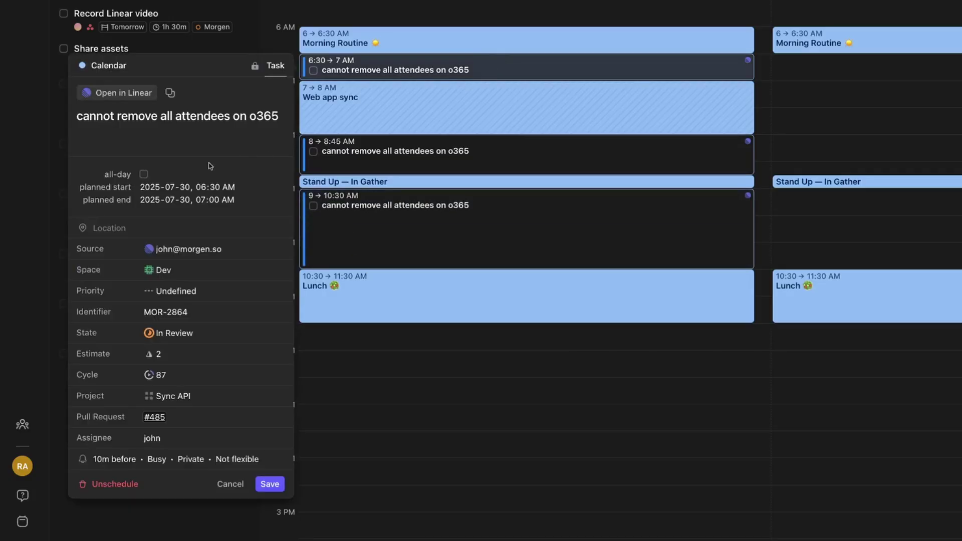
left_click_drag(277, 116, 75, 112)
left_click(279, 115)
left_click_drag(278, 116, 74, 115)
left_click(280, 116)
left_click_drag(280, 116, 78, 115)
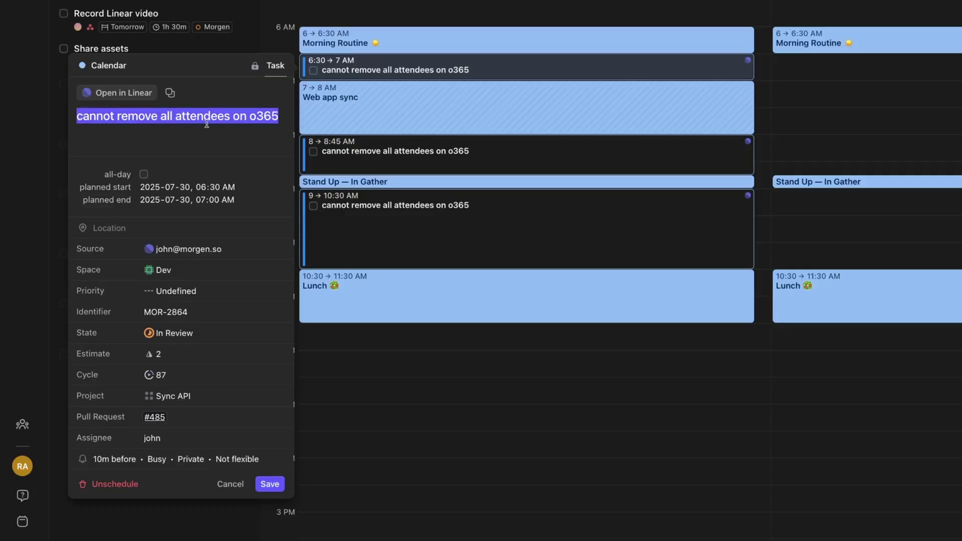
key("BackSpace")
type("planning")
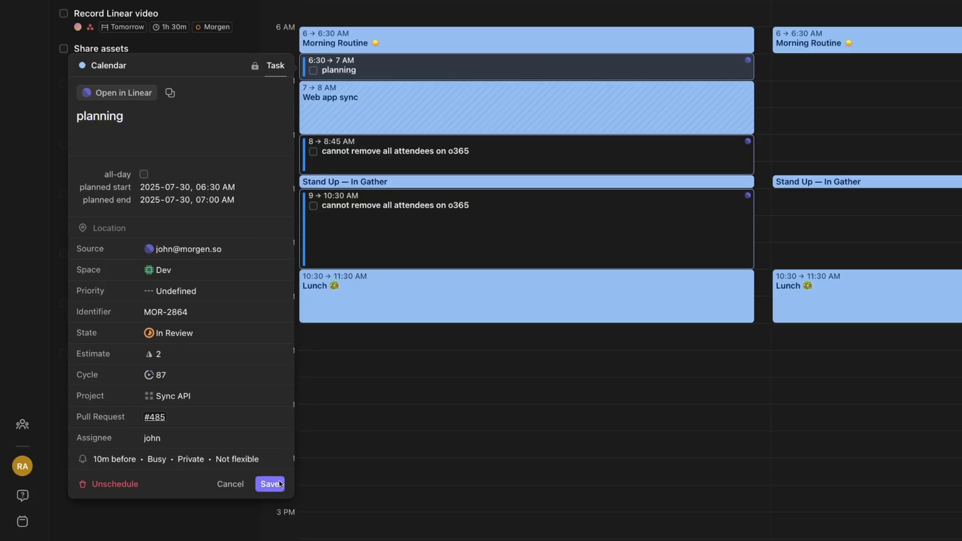
left_click(270, 483)
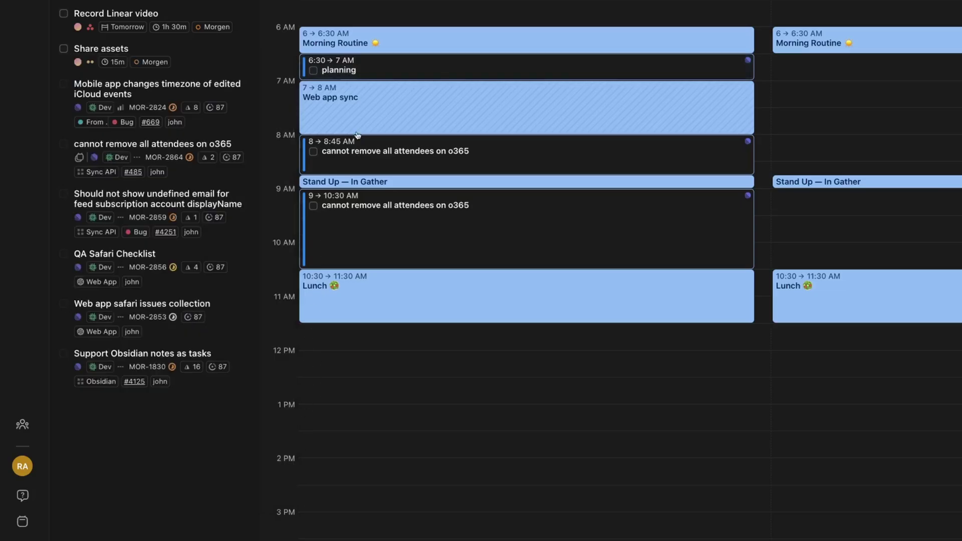
Review the 8 AM and 9–10:30 AM blocks' details and close them unchanged.
left_click(502, 159)
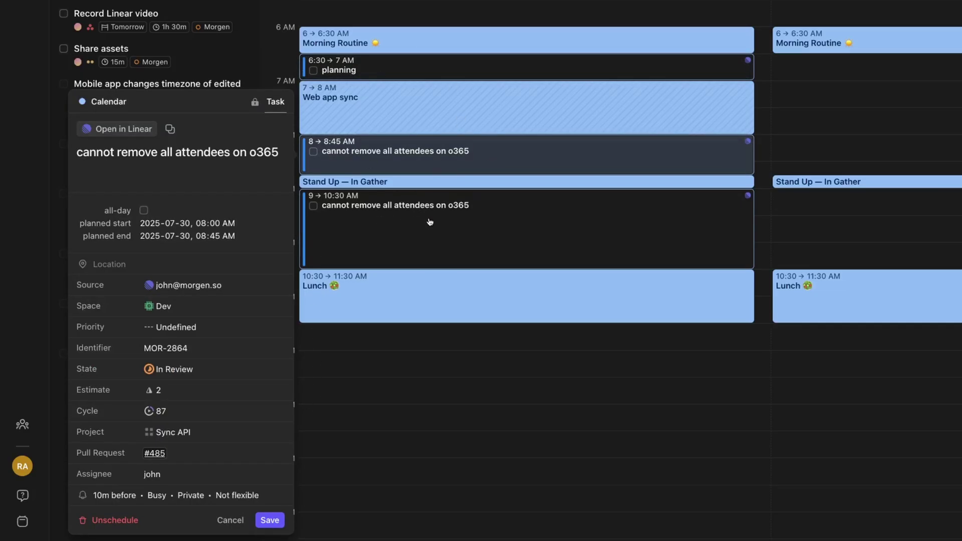
left_click(430, 222)
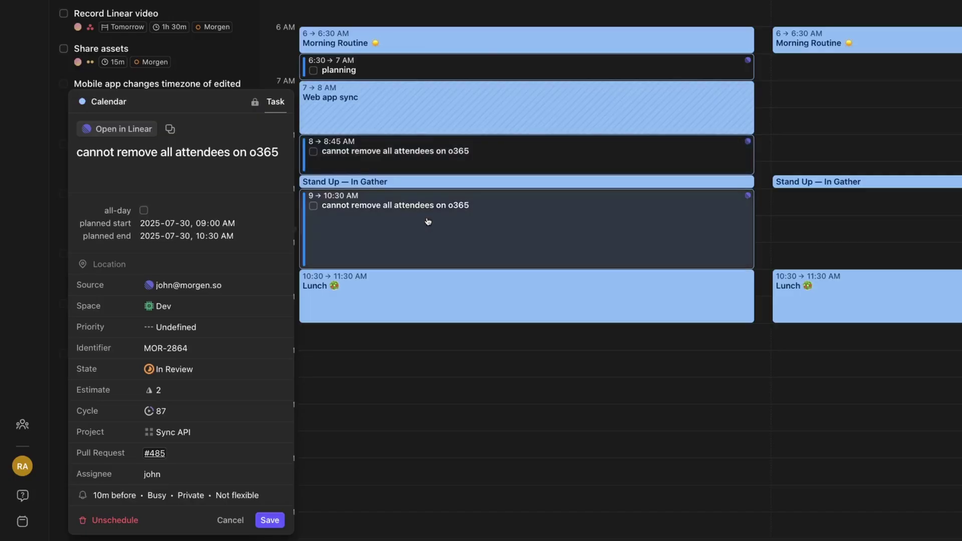
left_click(230, 521)
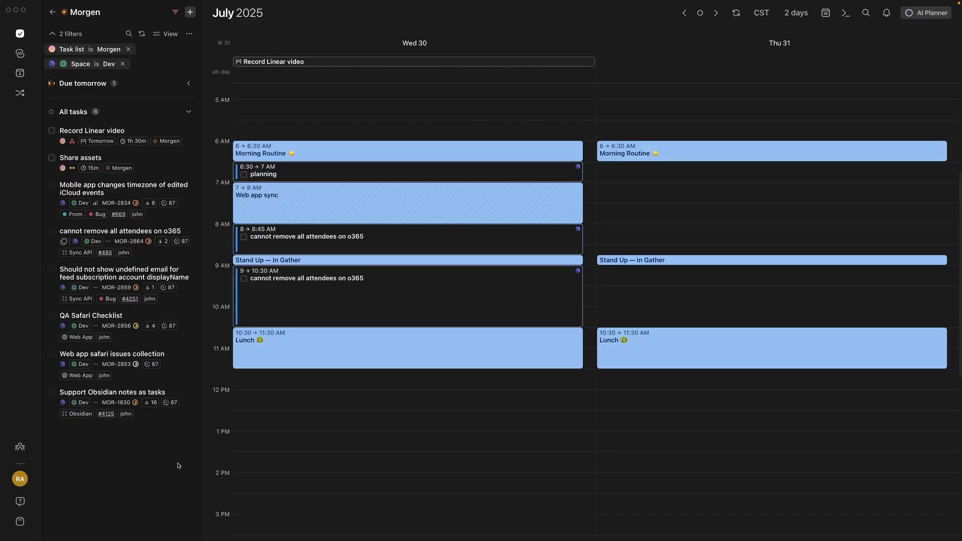
Schedule Record Linear video at 11:30 AM, Share assets at 1 PM, iCloud timezone bug at 1:30 PM on Wed 30.
scroll(236, 369, "down", 1)
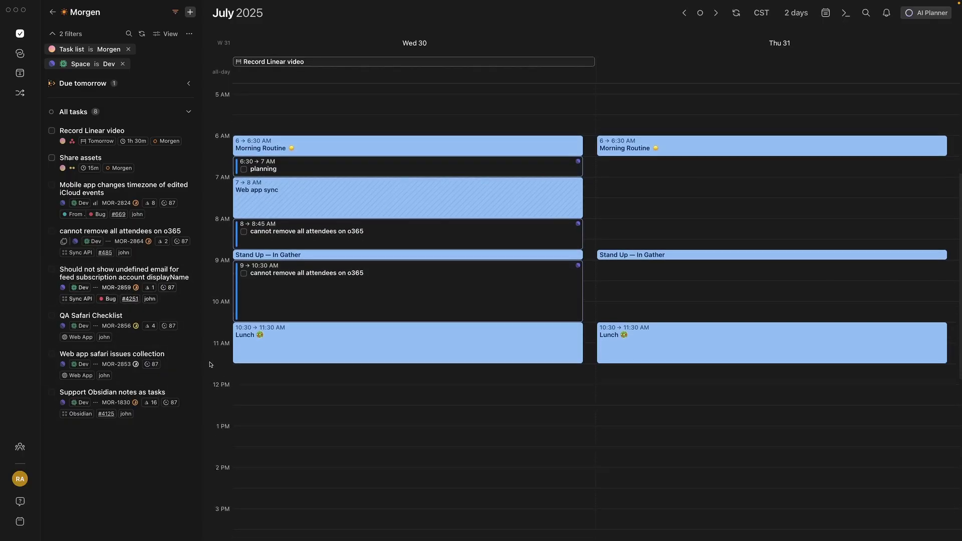
scroll(237, 250, "down", 6)
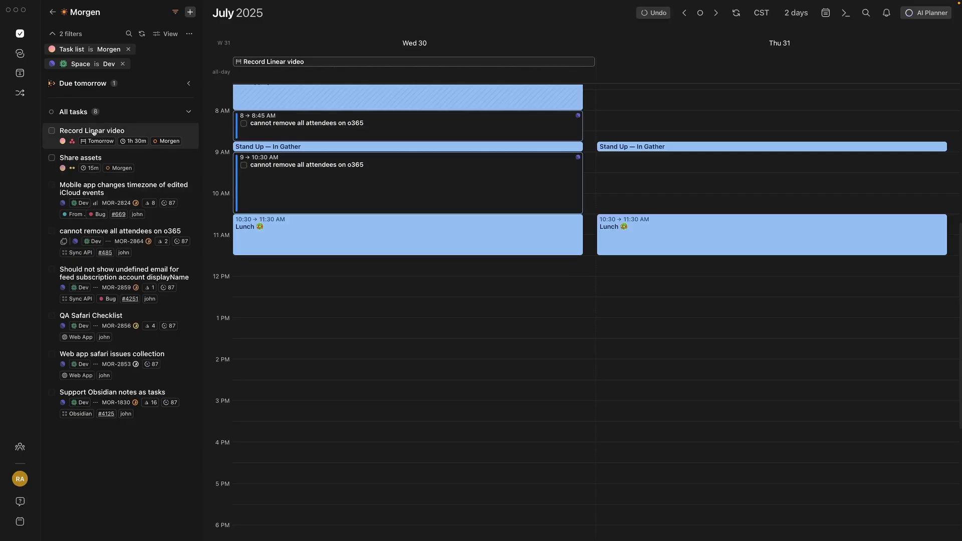
left_click_drag(132, 131, 275, 265)
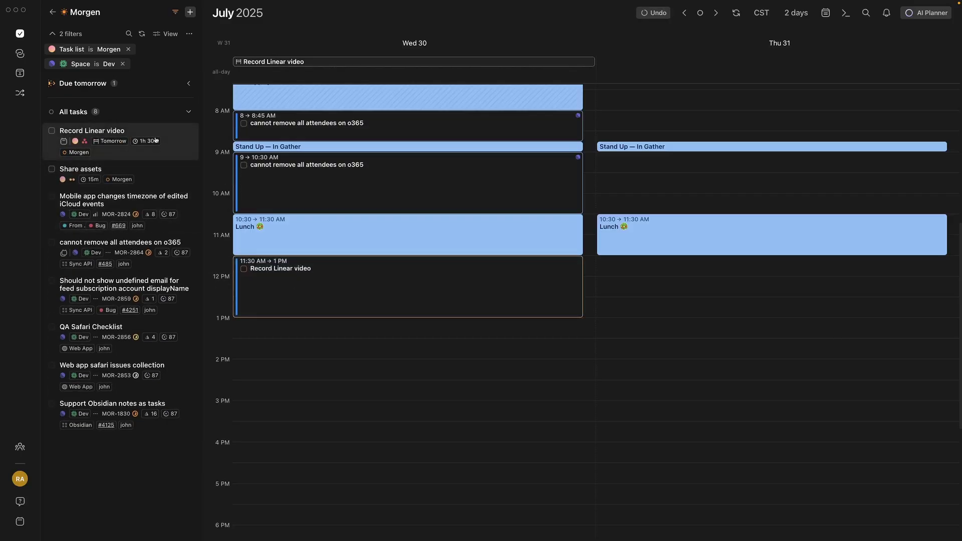
left_click_drag(111, 188, 273, 326)
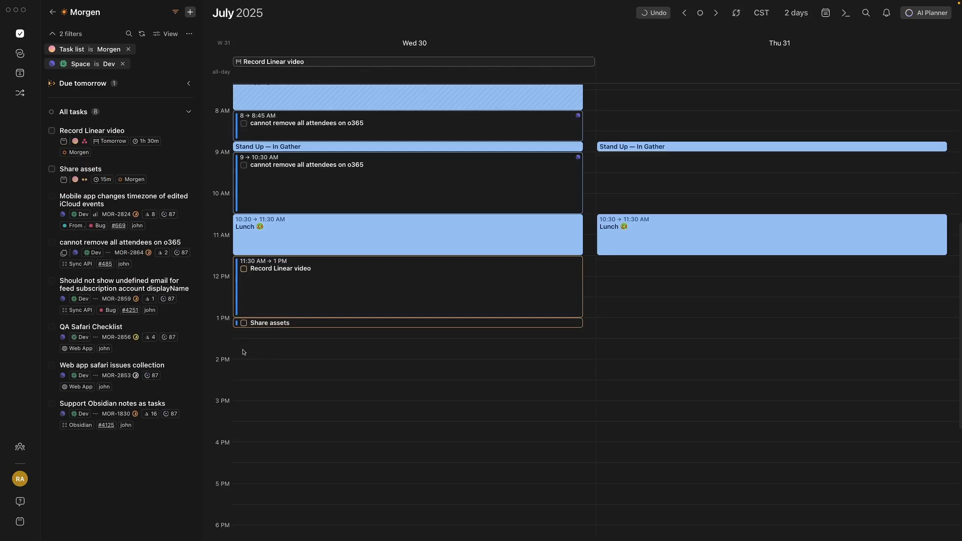
left_click_drag(128, 199, 295, 439)
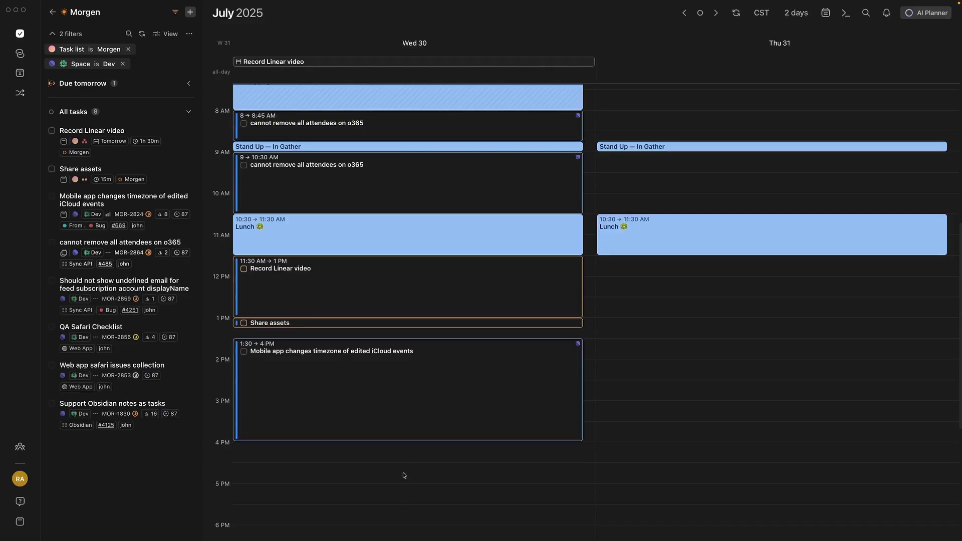
scroll(391, 443, "up", 3)
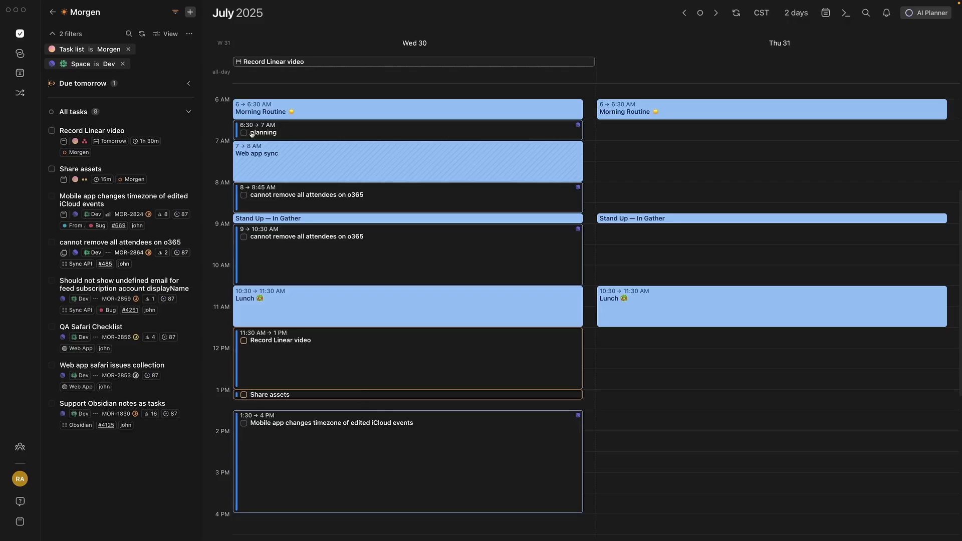
Mark the planning task done, then undo it so it stays not done.
left_click(244, 133)
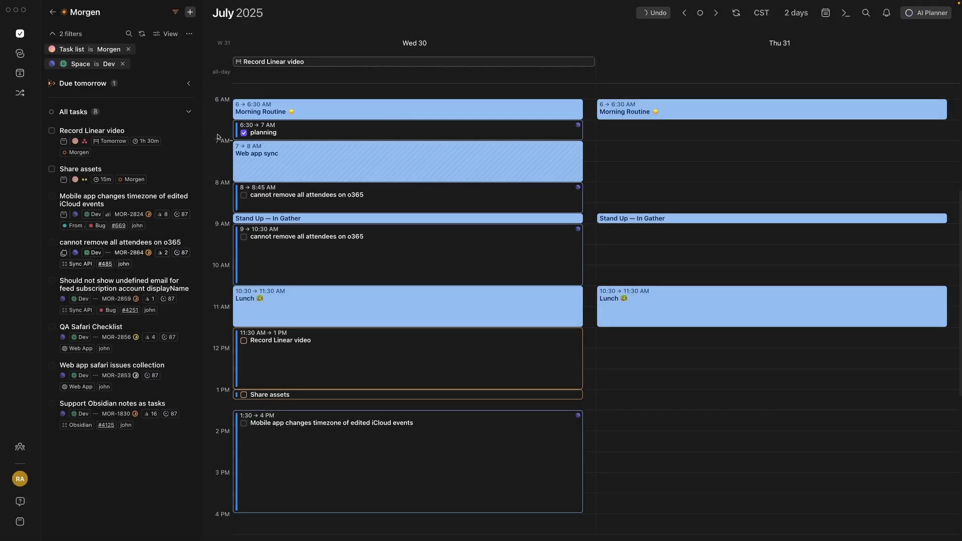
left_click(650, 13)
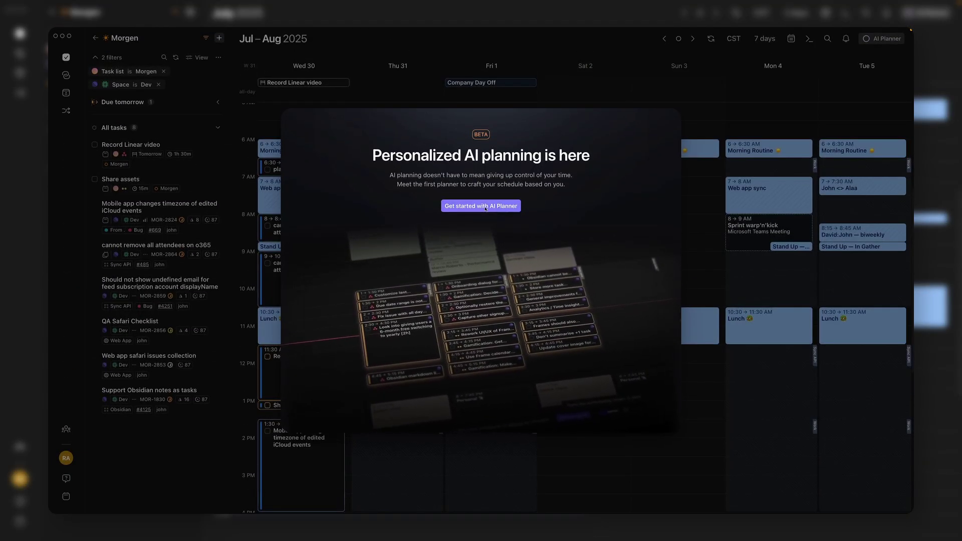
Dismiss the AI planning introduction via 'Get started with AI Planner'.
left_click(446, 207)
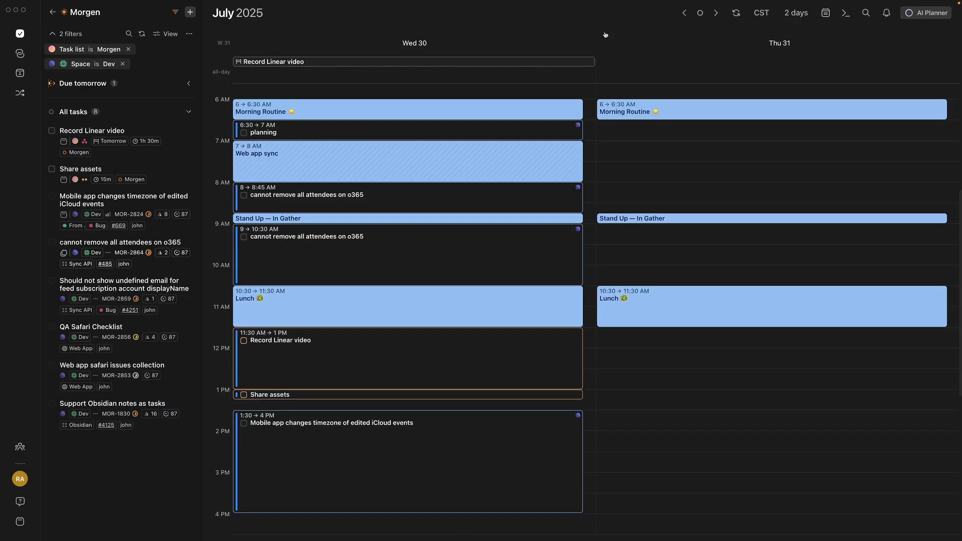
Switch the calendar from 2 days to 4, then to 7 days spanning Wed 30–Tue 5.
key("4")
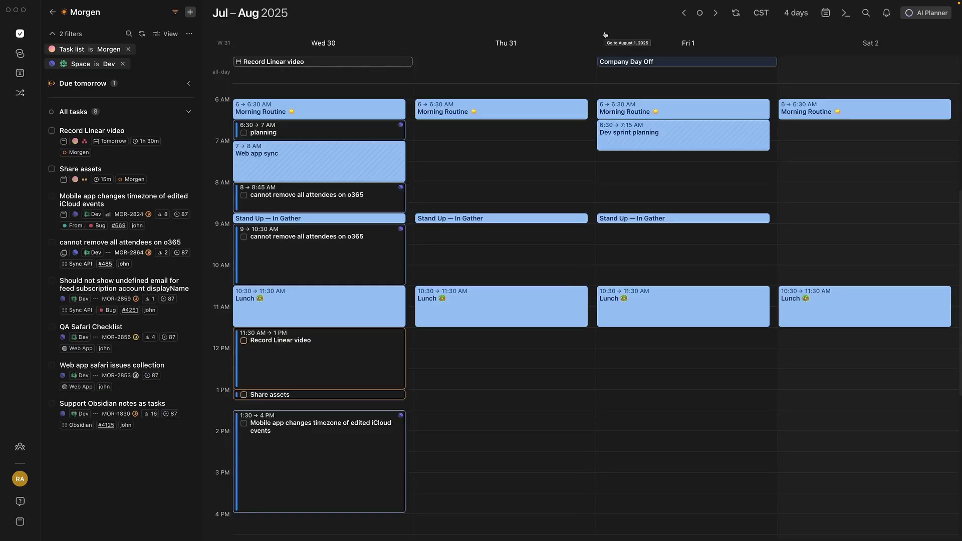
scroll(399, 211, "up", 3)
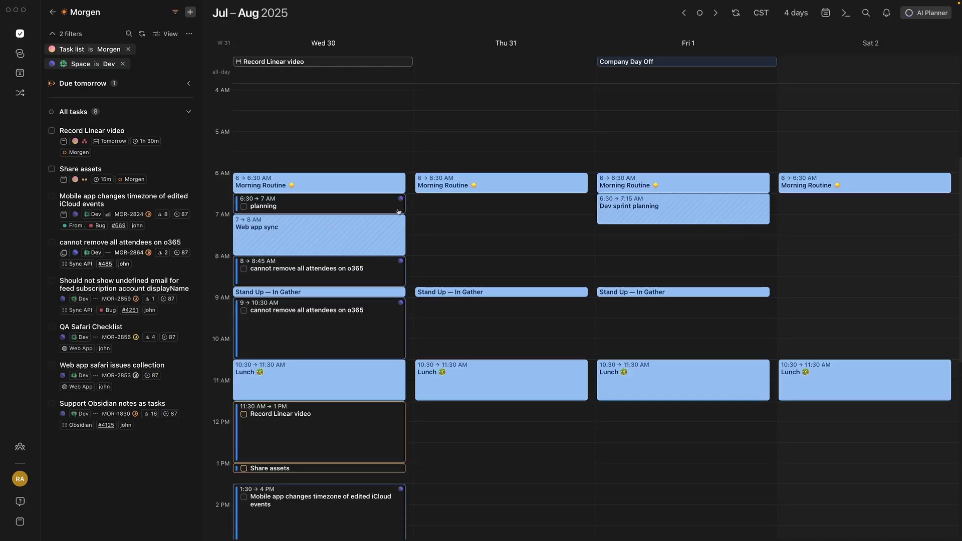
key("7")
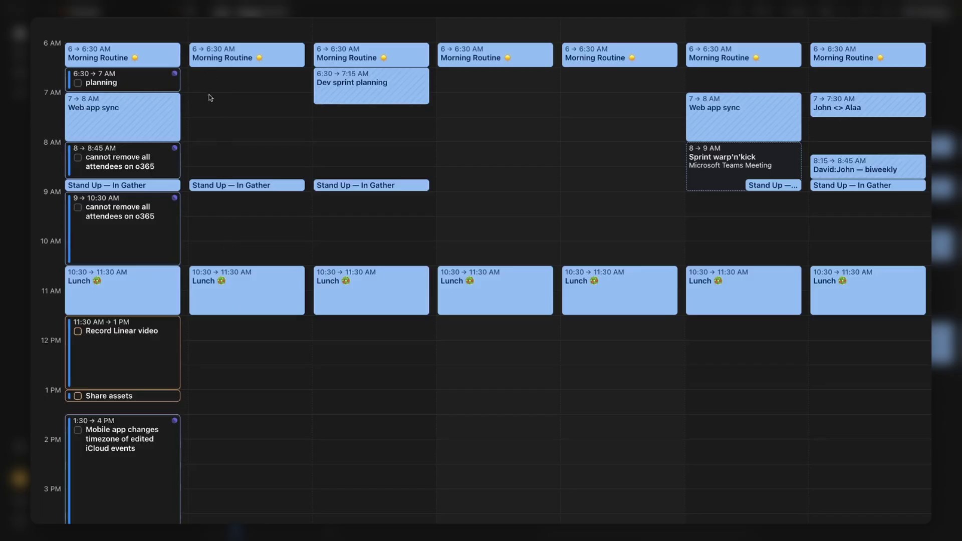
scroll(219, 110, "down", 1)
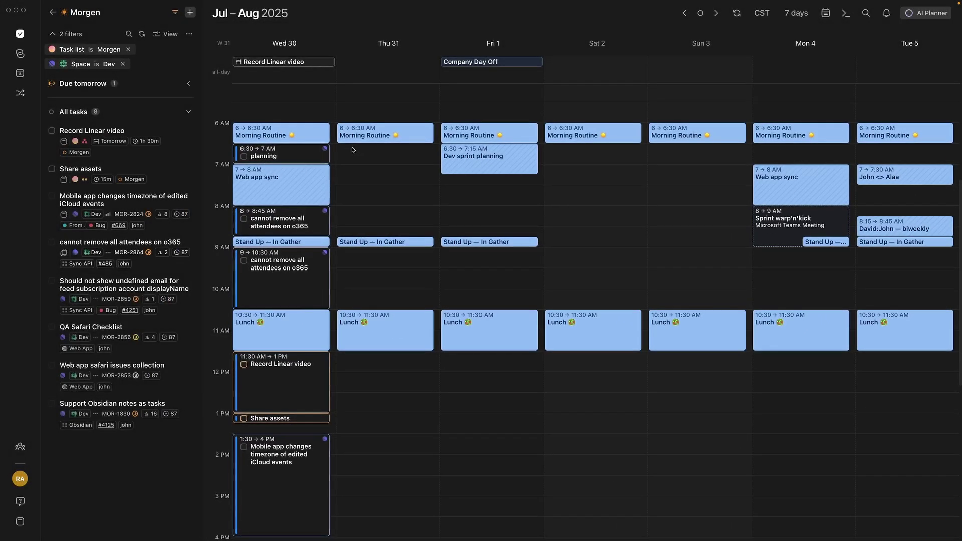
Create a Work frame Thu 31 6:30–10:30 AM, repeating every weekday, prioritizing the Morgen filter's tasks.
left_click_drag(350, 148, 356, 305)
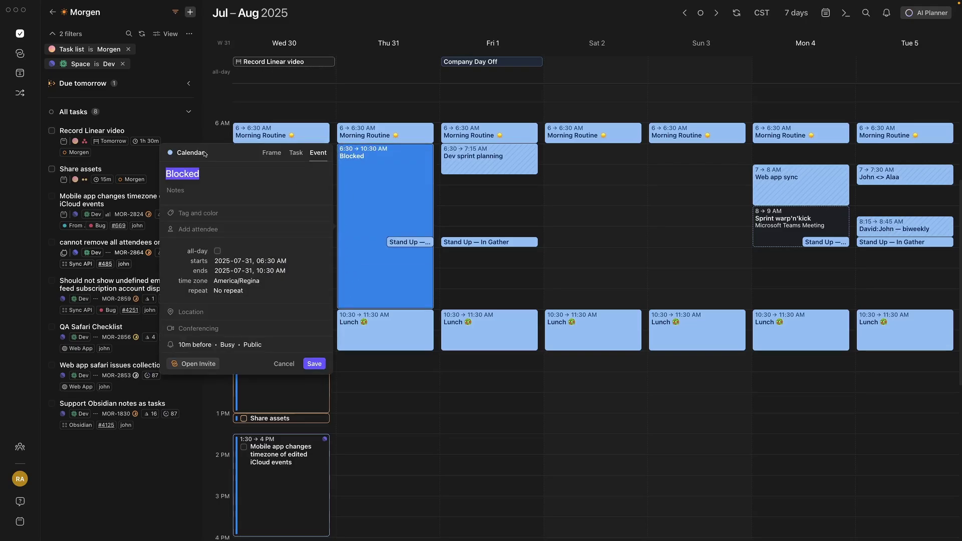
left_click(272, 153)
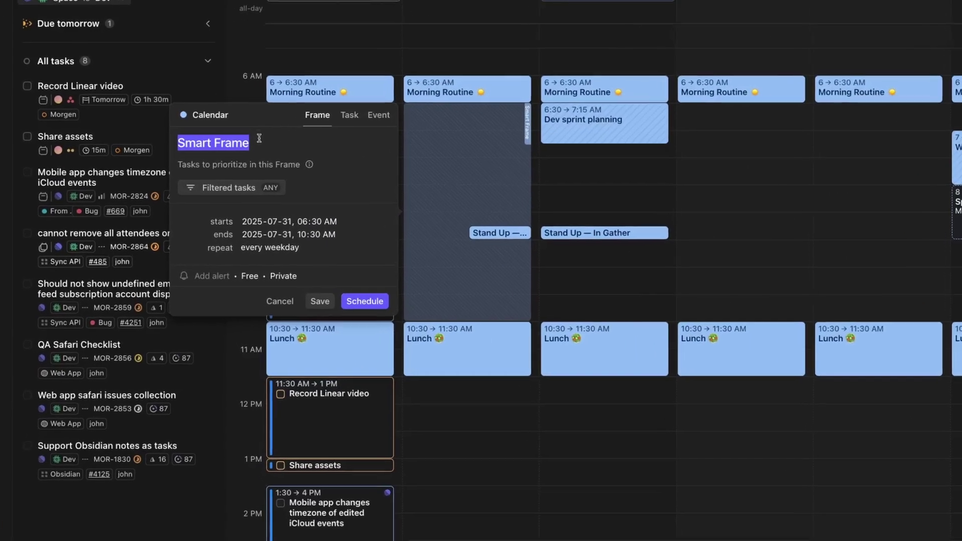
type("Work")
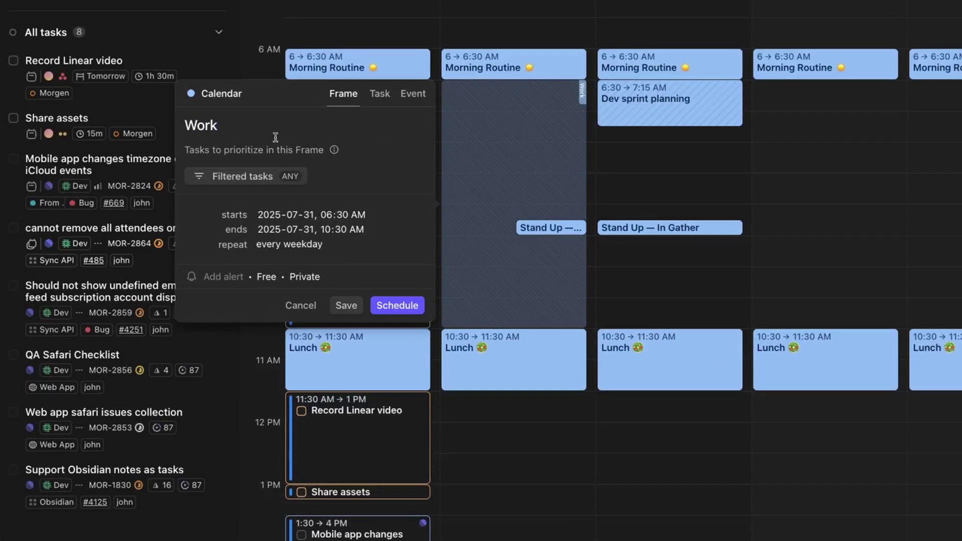
left_click(274, 178)
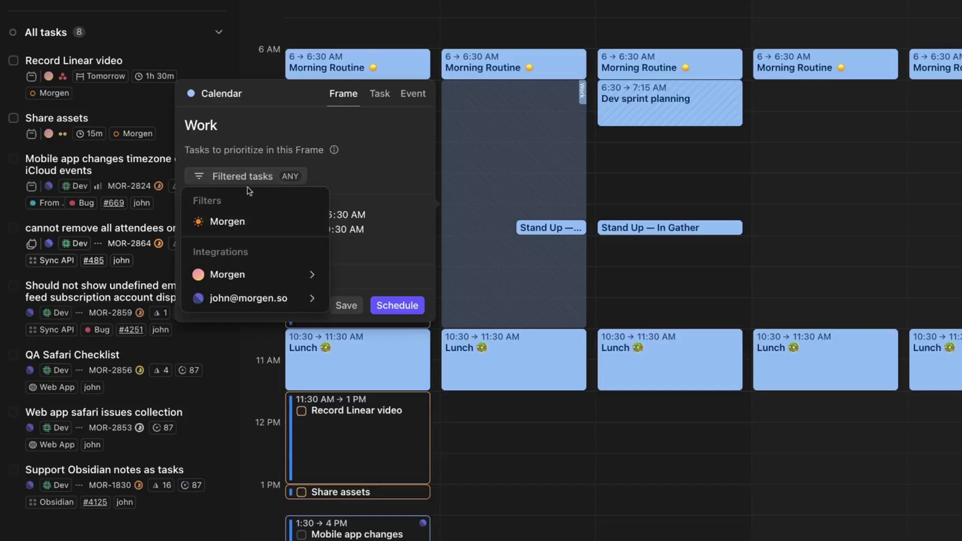
left_click(290, 228)
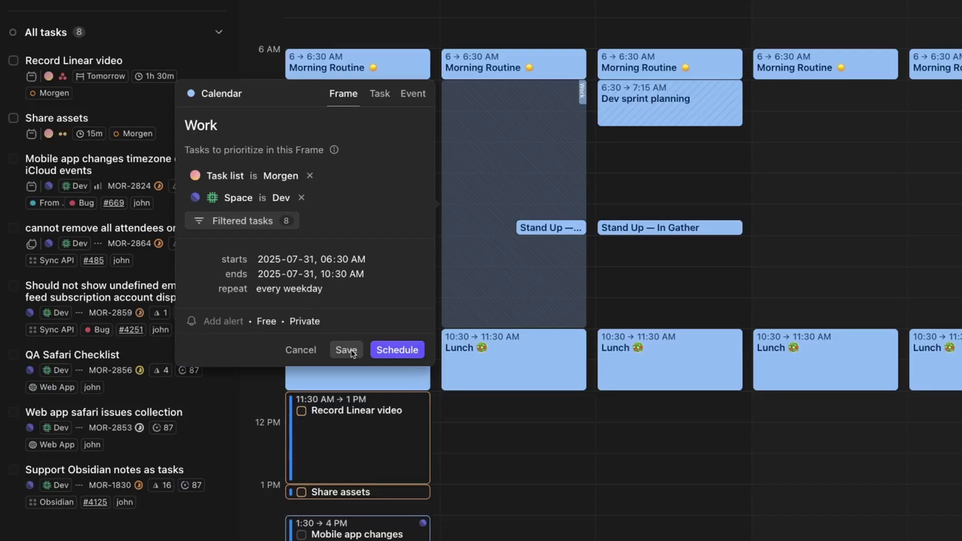
left_click(297, 290)
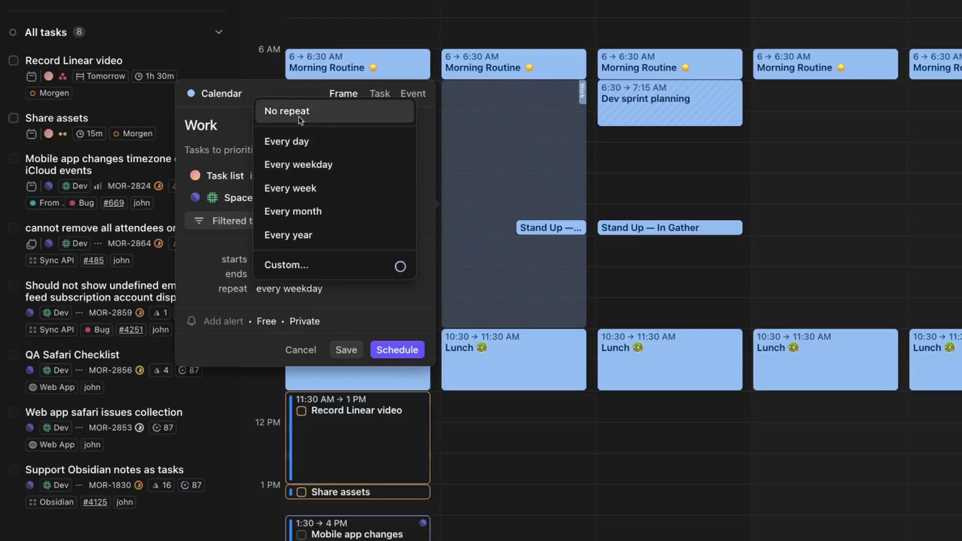
left_click(223, 351)
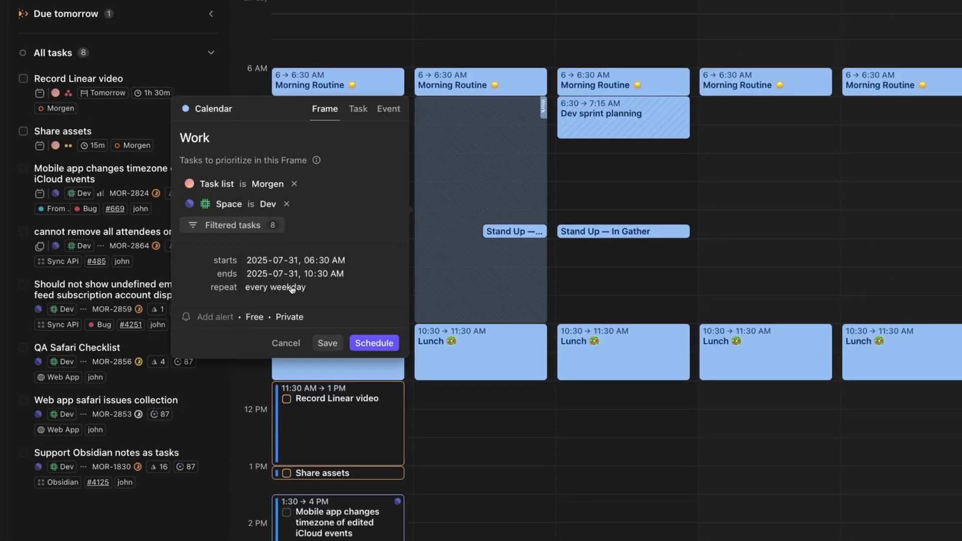
Turn a Thursday 11:30 AM–1:30 PM block into a Smart Frame filtered to Sync API project tasks.
left_click_drag(434, 387, 434, 410)
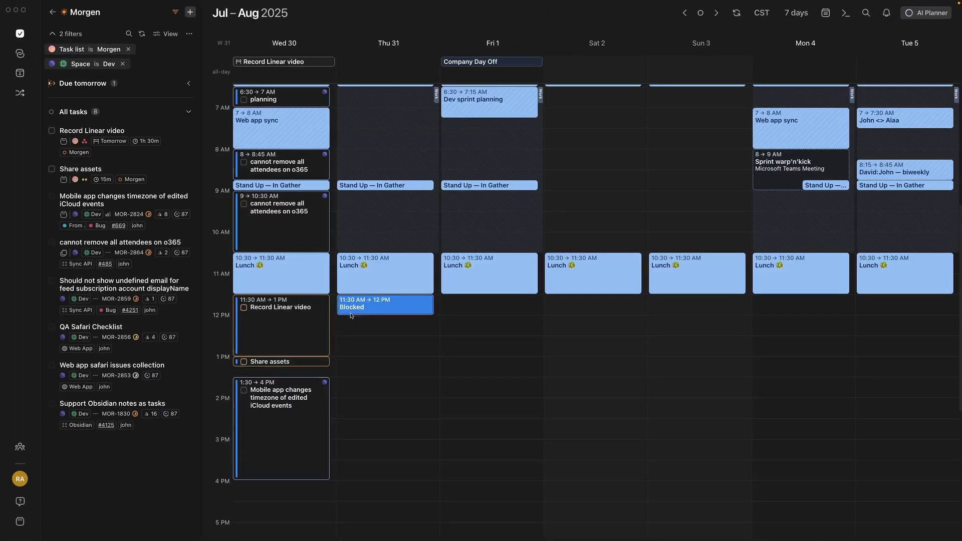
left_click_drag(351, 316, 352, 374)
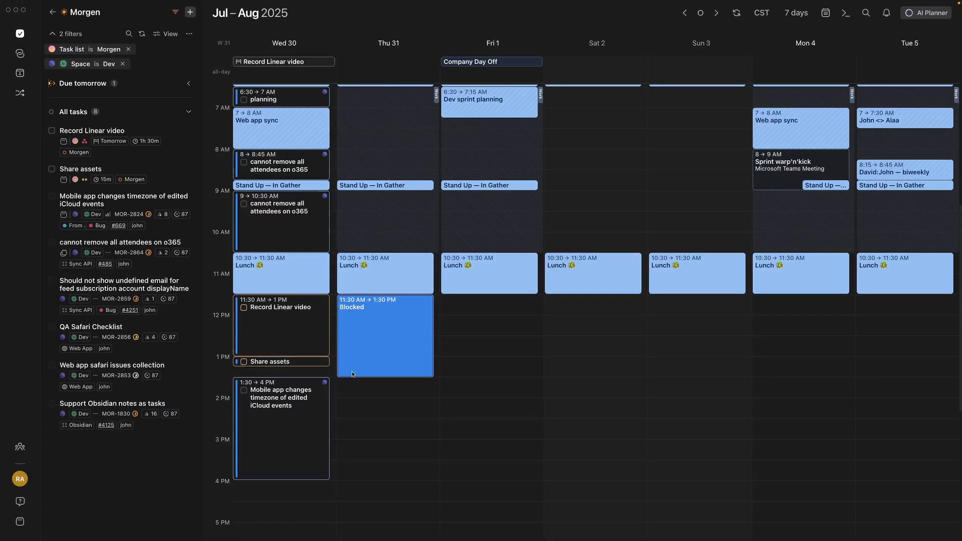
left_click(272, 303)
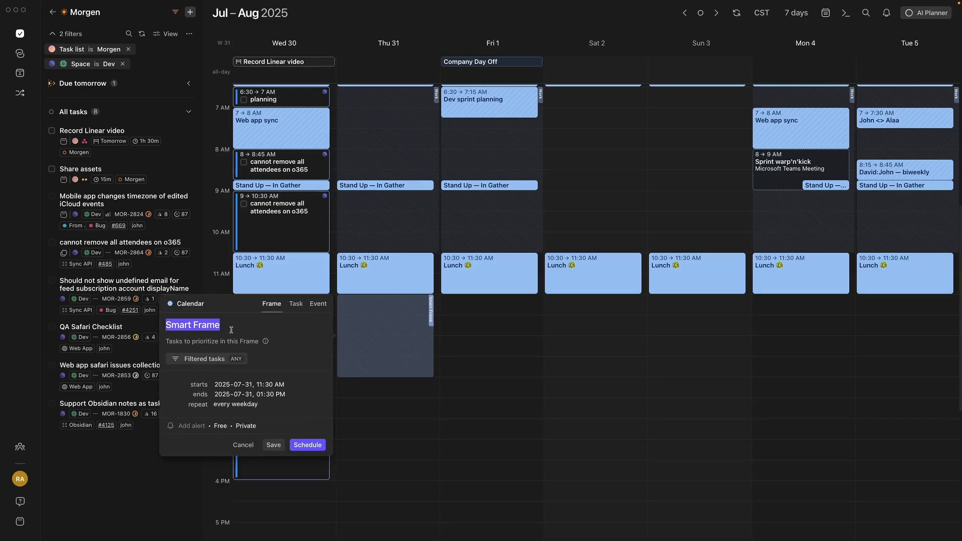
left_click(206, 358)
mouse_move(206, 441)
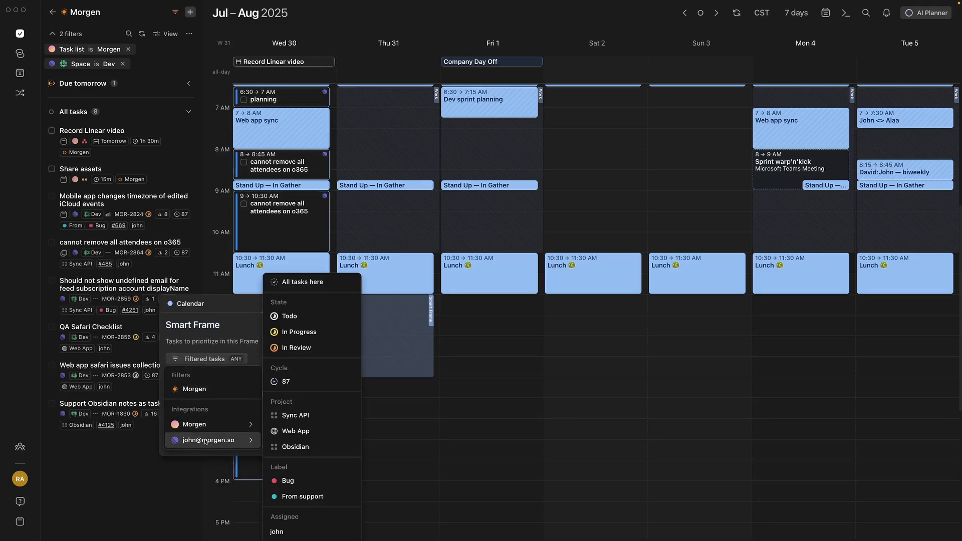
left_click(301, 416)
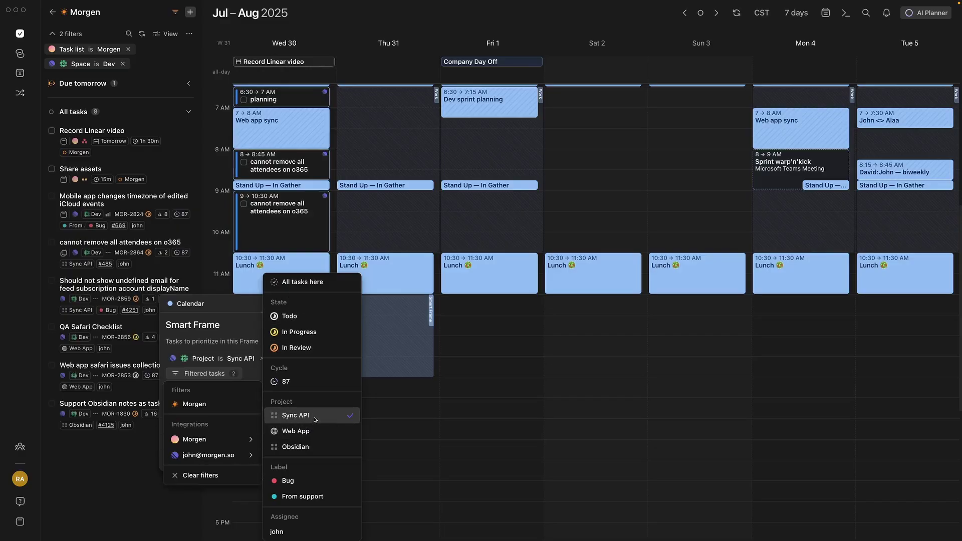
left_click(255, 377)
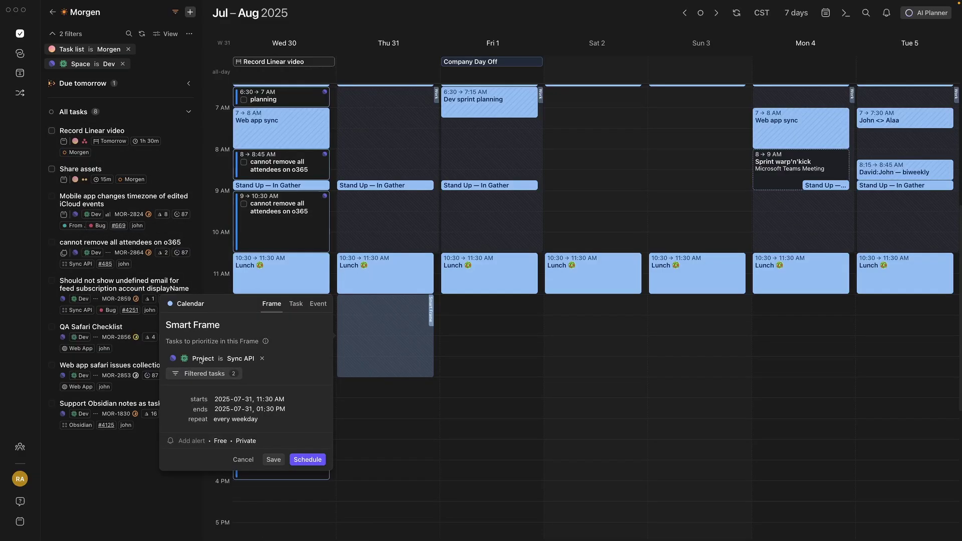
Save the Sync API frame, then create a Thursday 1:30–4 PM frame named 'Work'.
left_click(274, 460)
scroll(363, 345, "down", 2)
left_click_drag(349, 332, 359, 429)
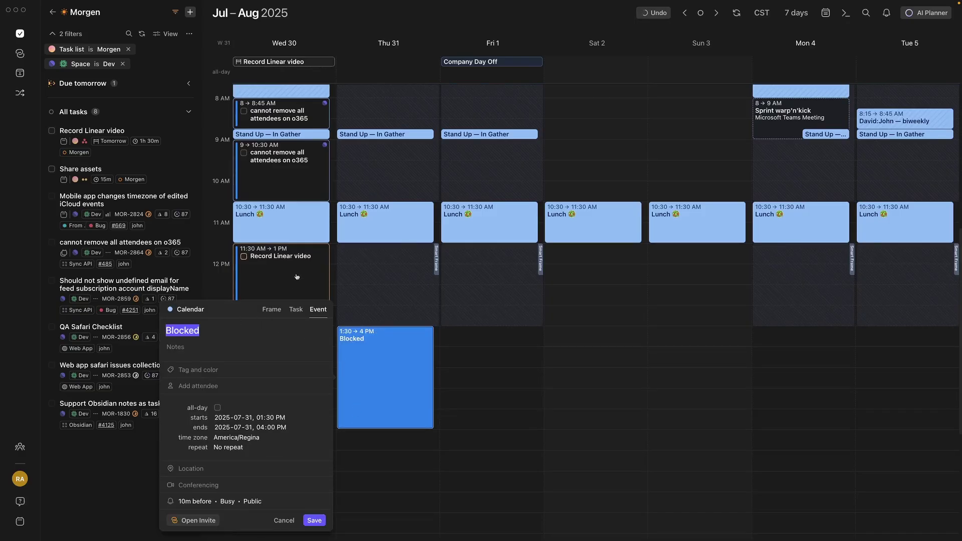
scroll(364, 163, "up", 3)
left_click(270, 310)
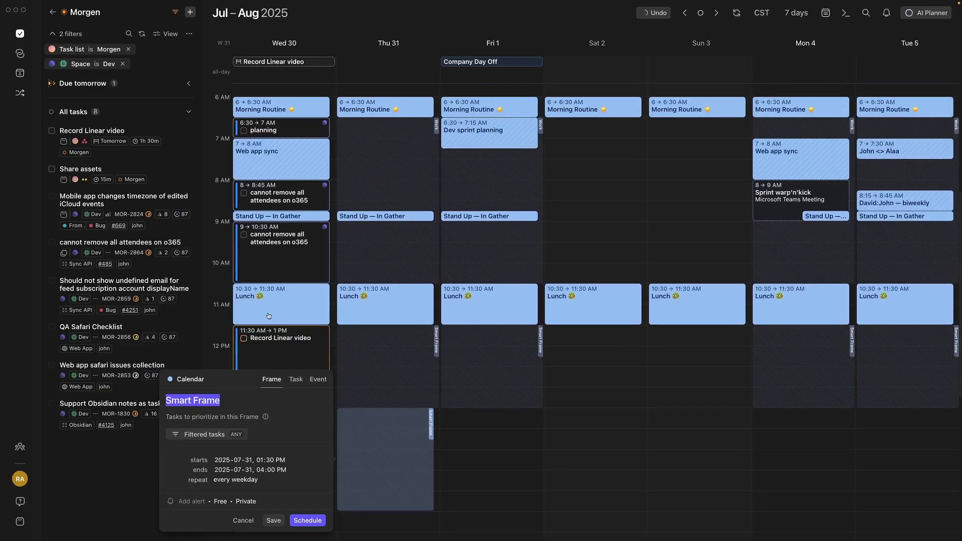
type("Work")
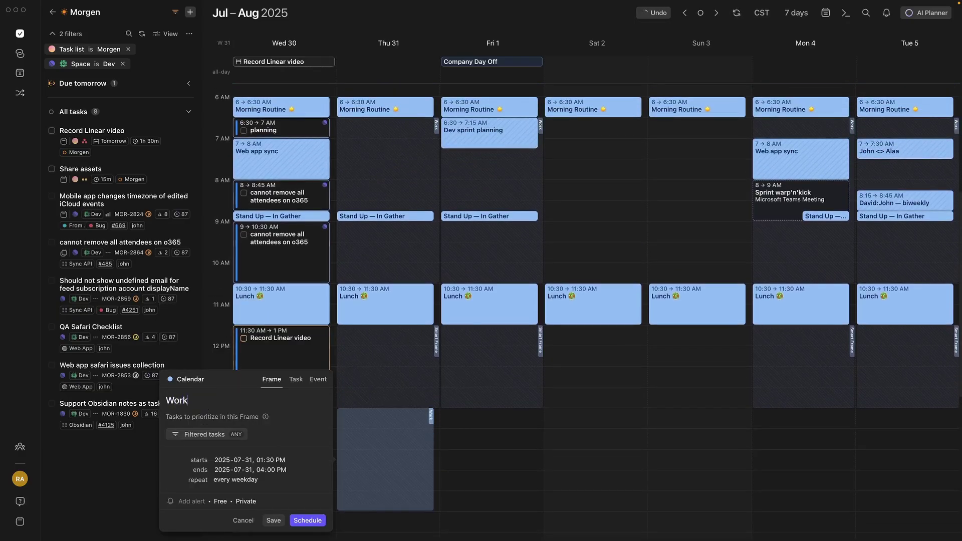
left_click(229, 481)
left_click(229, 480)
left_click(274, 520)
Retitle Thursday's midday frame 'Sync API' and apply the change to all occurrences.
left_click(433, 331)
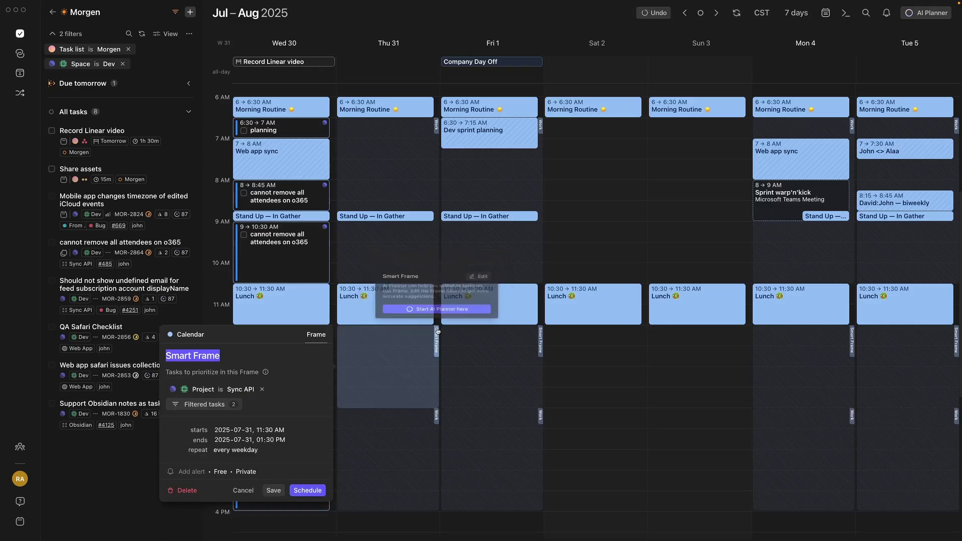
type("Work")
key("BackSpace")
key("BackSpace")
key("BackSpace")
key("BackSpace")
type("Sync API")
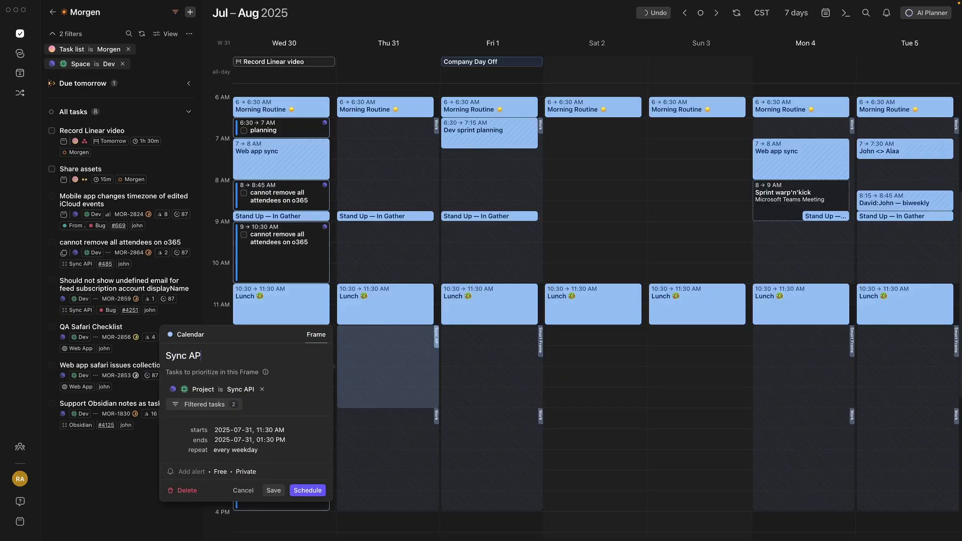
left_click(273, 490)
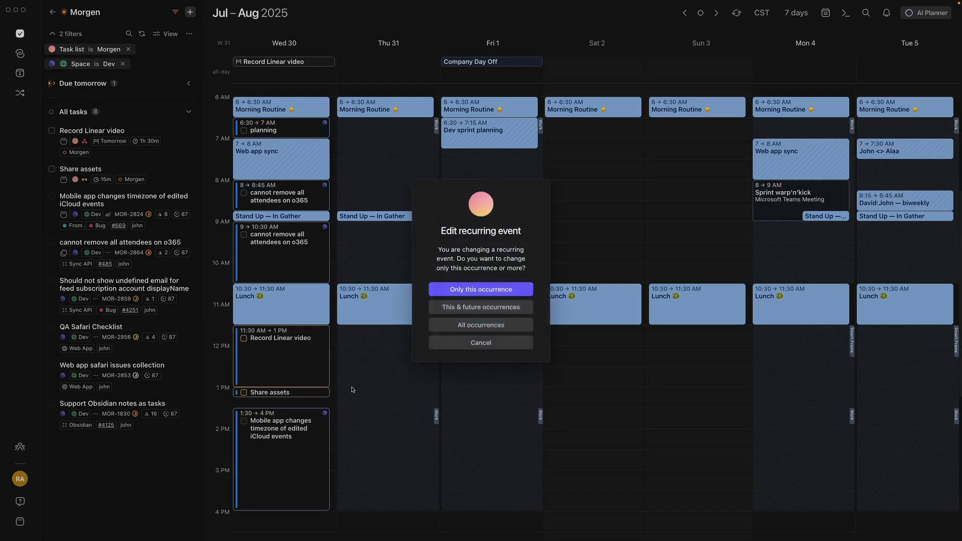
left_click(484, 326)
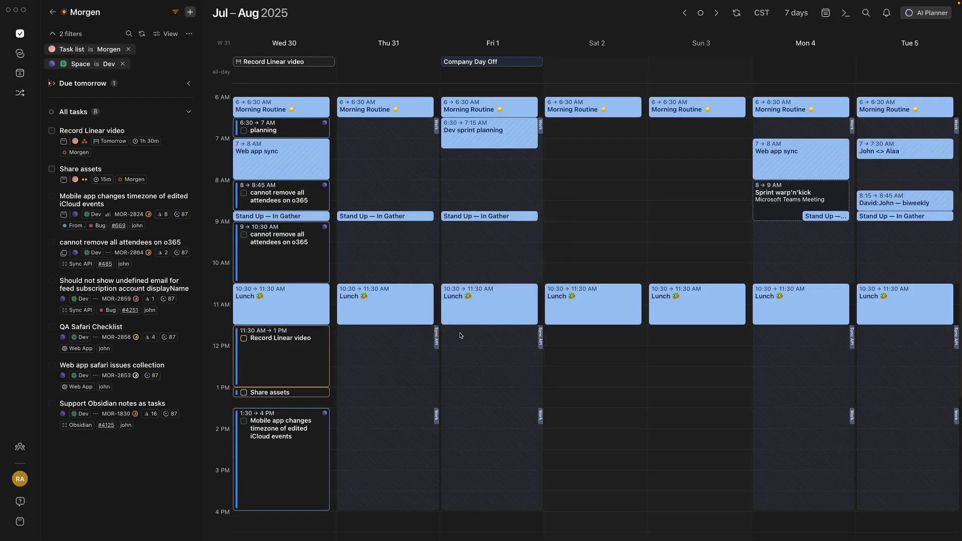
Start the AI Planner from Thursday's Work frame to get a scheduling preview.
scroll(445, 403, "up", 2)
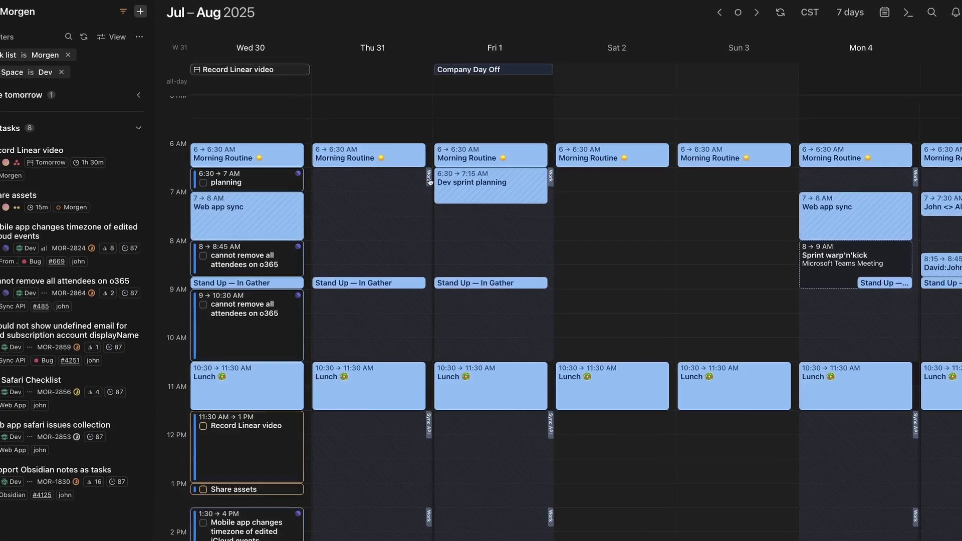
left_click(429, 182)
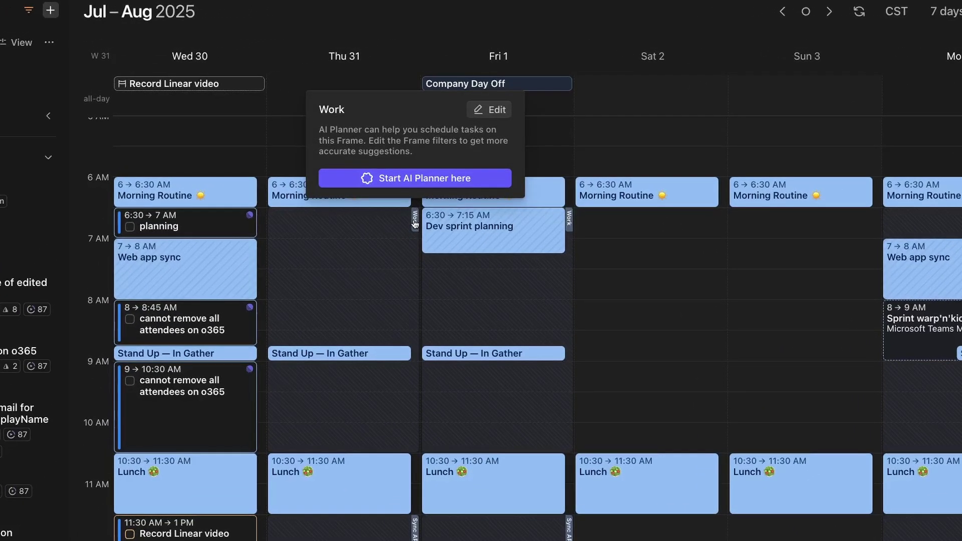
left_click(415, 178)
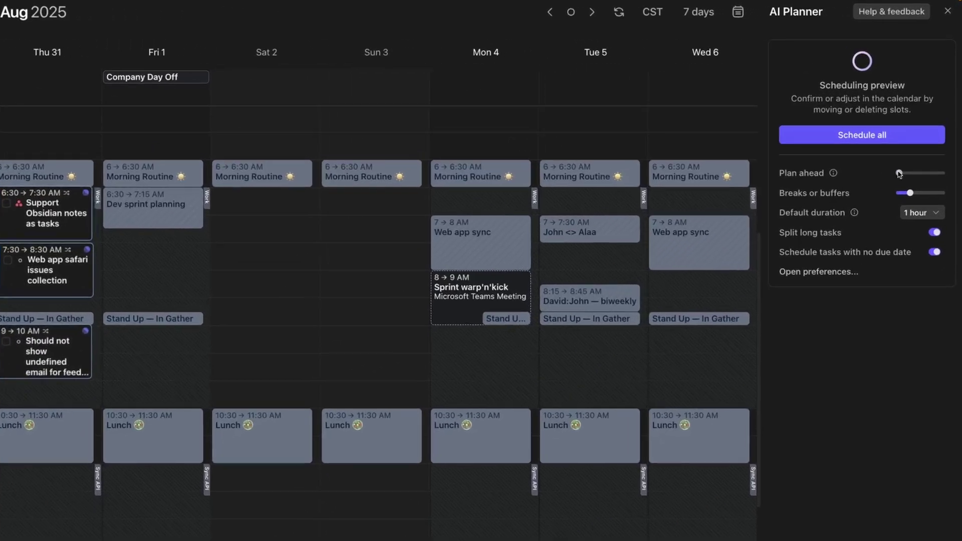
Push the Plan ahead slider further out and adjust the breaks between tasks.
left_click_drag(899, 173, 908, 174)
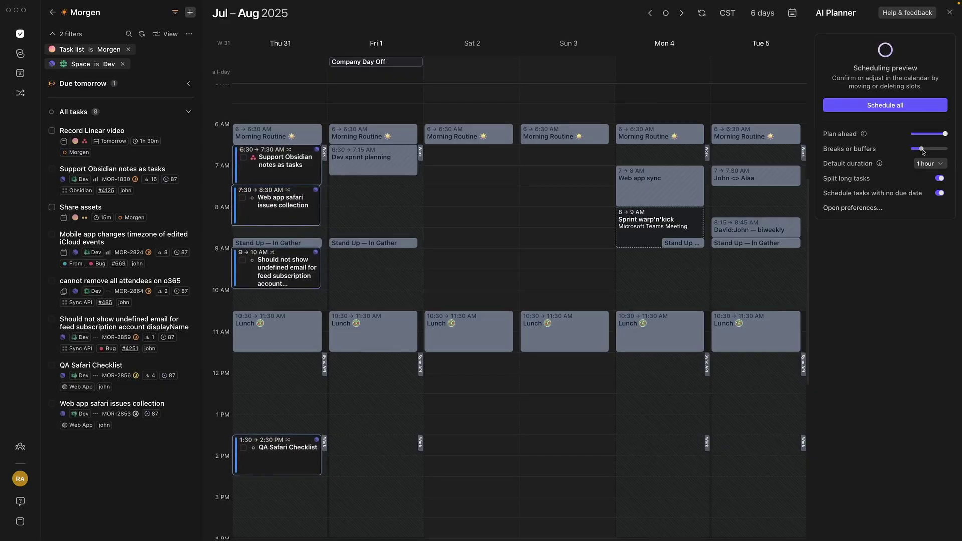
mouse_move(930, 151)
left_mouse_down()
mouse_move(947, 150)
mouse_move(918, 151)
left_mouse_up()
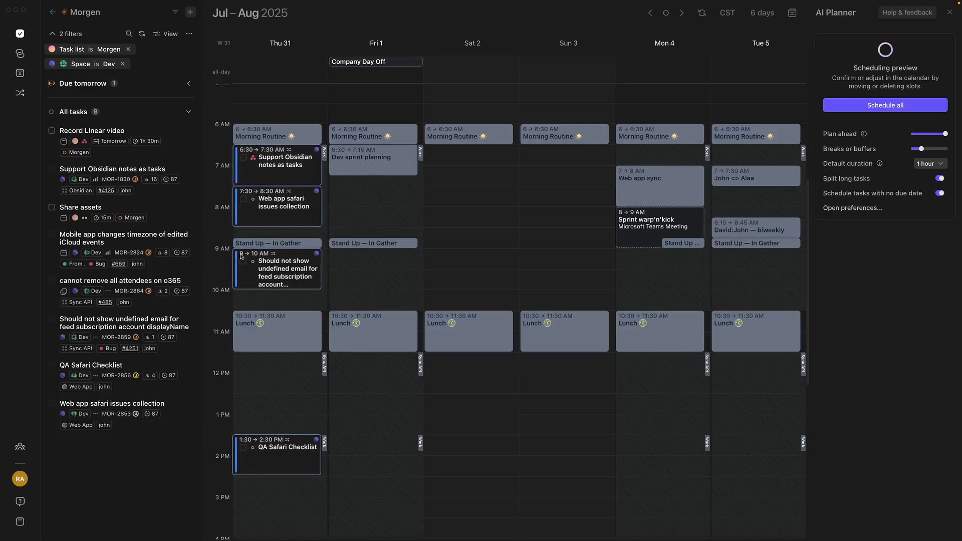
Set the Obsidian notes task estimate to 4 hours and move QA Safari Checklist to 12:30 PM.
right_click(272, 173)
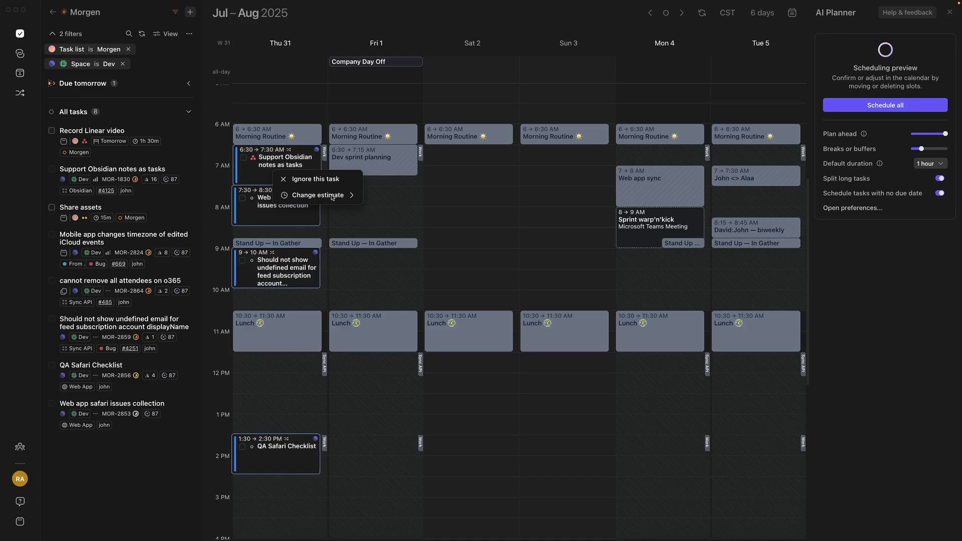
mouse_move(361, 198)
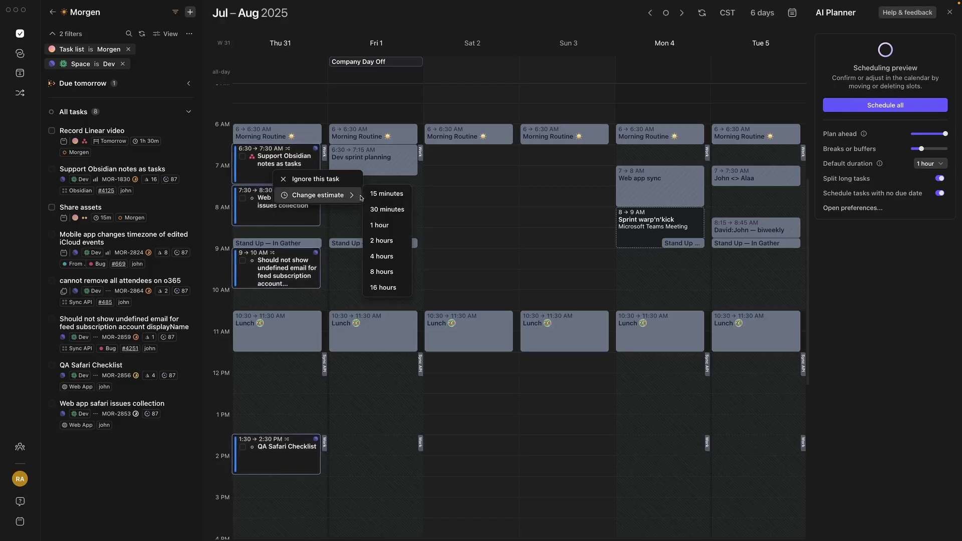
left_click(388, 257)
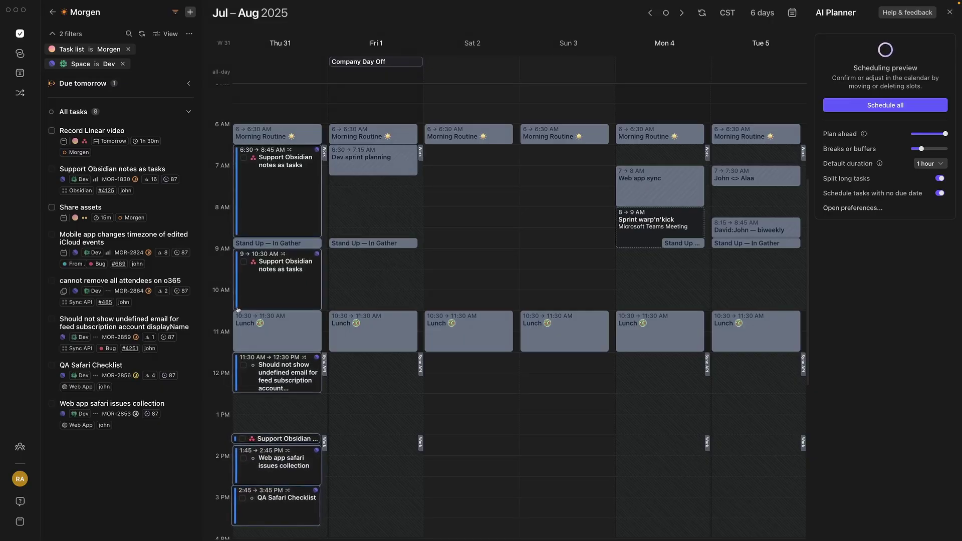
scroll(261, 301, "down", 1)
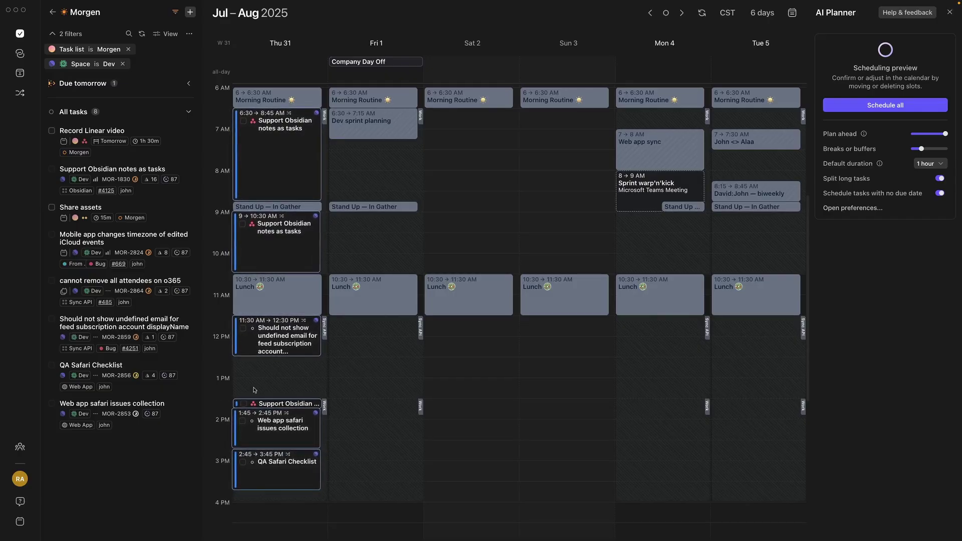
left_click_drag(288, 472, 281, 379)
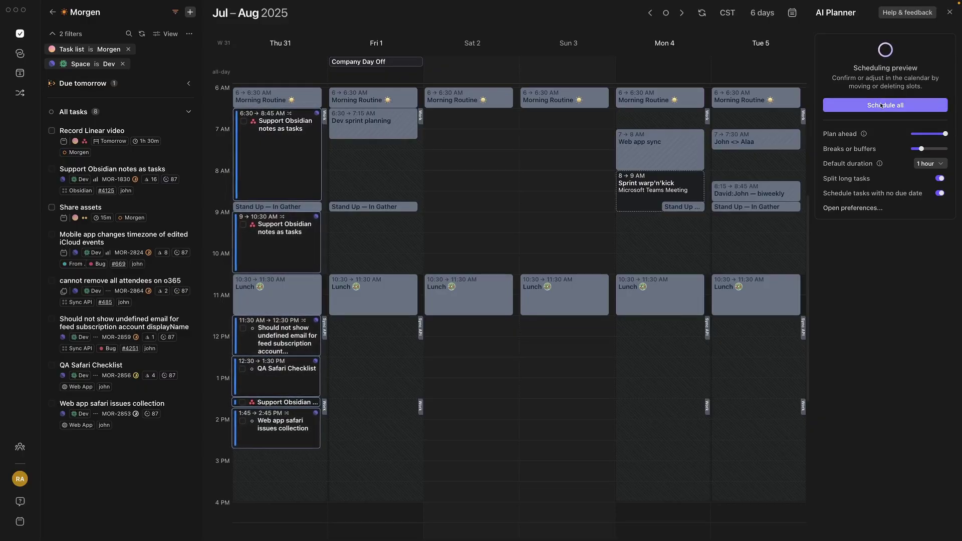
left_click(917, 106)
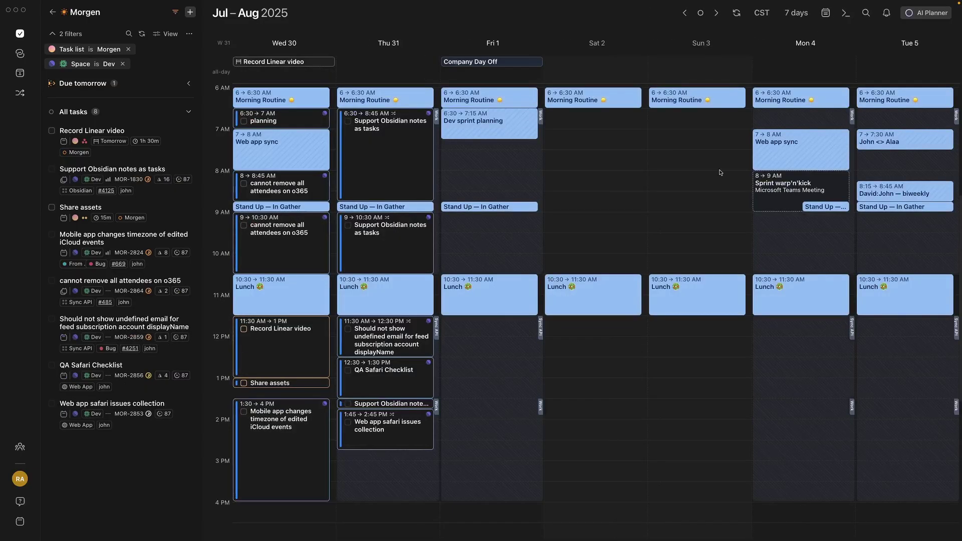